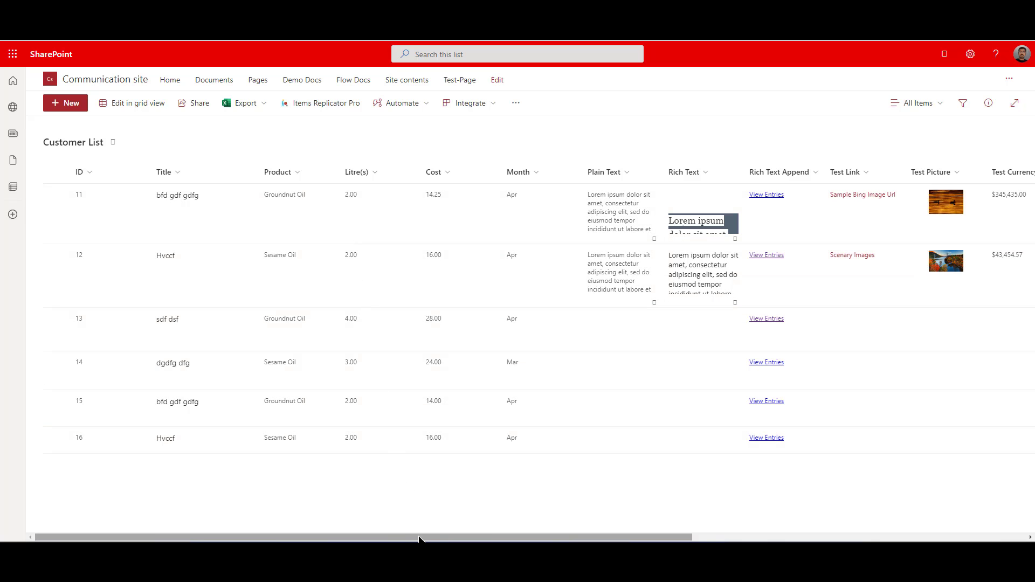
- Review all the columns of the Customer List, through to Test Date
left_click_drag(420, 539, 559, 539)
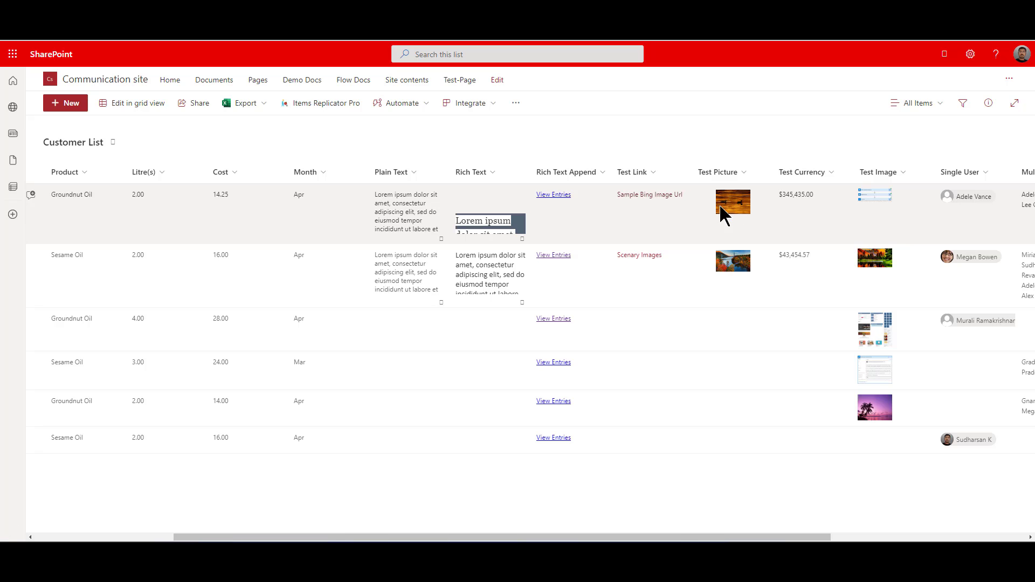
left_click_drag(709, 538, 890, 538)
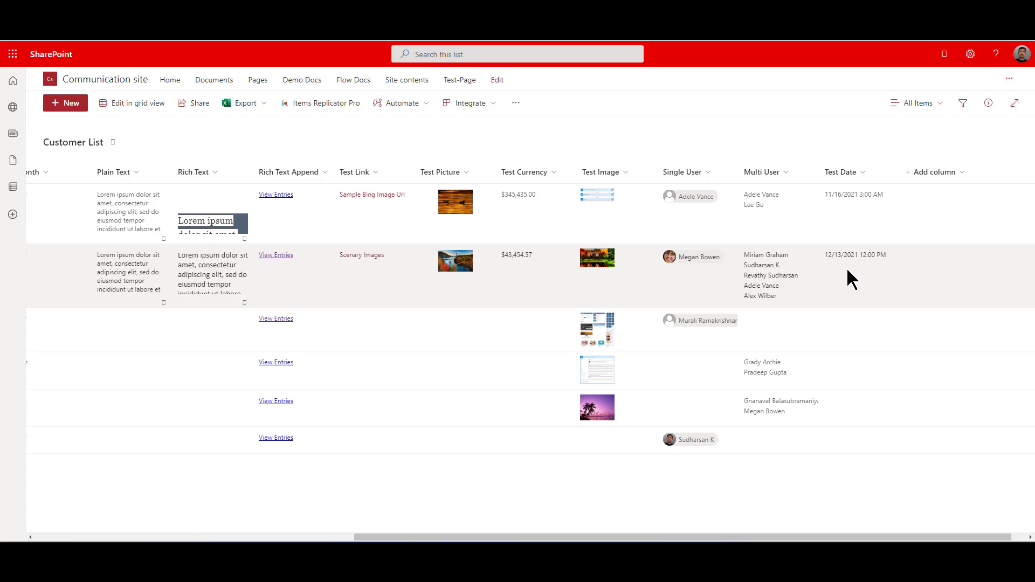
left_click_drag(761, 537, 442, 529)
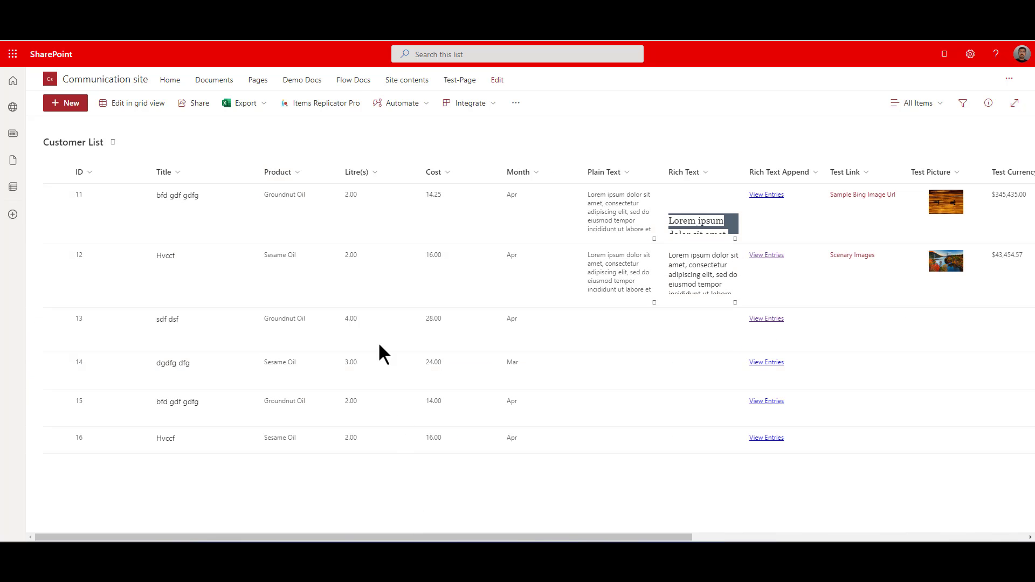
- Open Items Replicator Pro for the whole Customer List, view its licence settings and return to the site selection
left_click(326, 107)
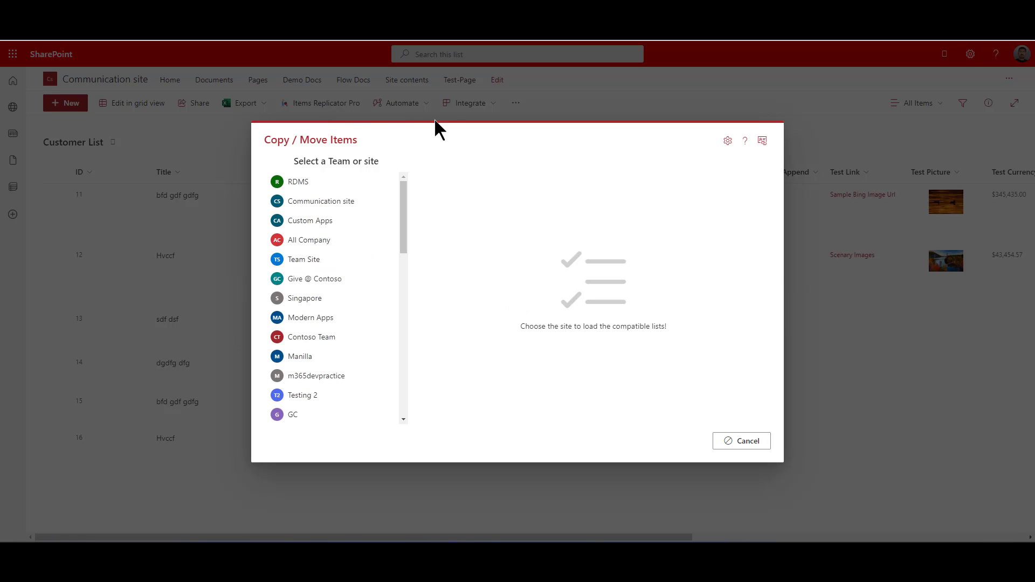
left_click(724, 143)
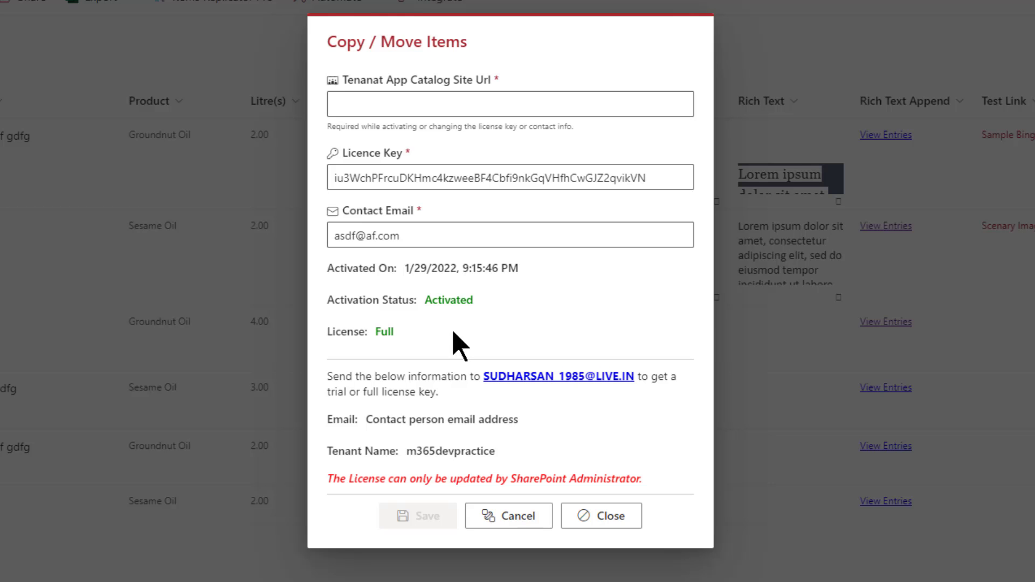
left_click(508, 516)
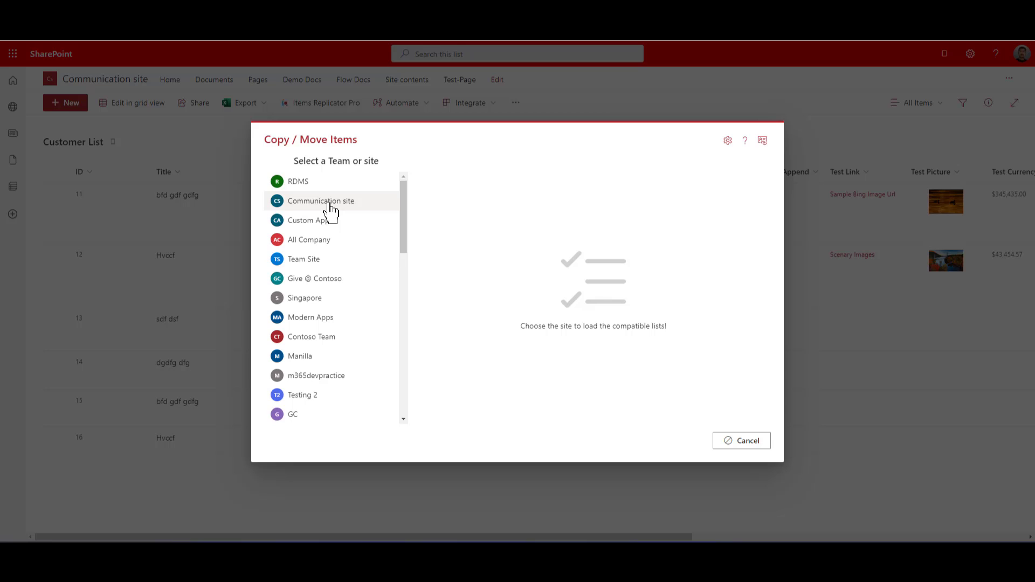
- Browse the full list of Teams and sites offered as copy or move destinations
scroll(329, 211, "down", 5)
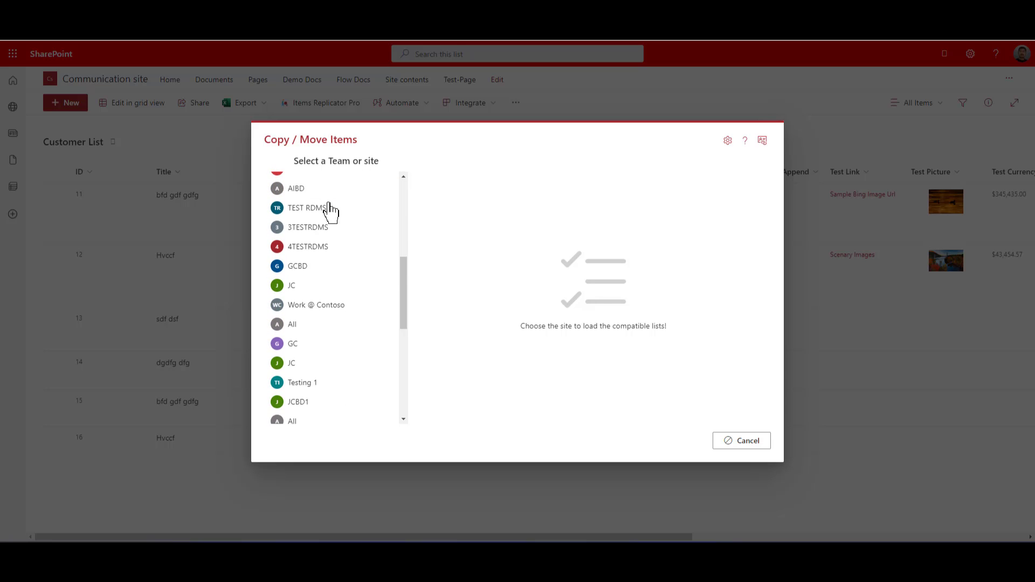
scroll(330, 212, "down", 3)
scroll(330, 212, "down", 2)
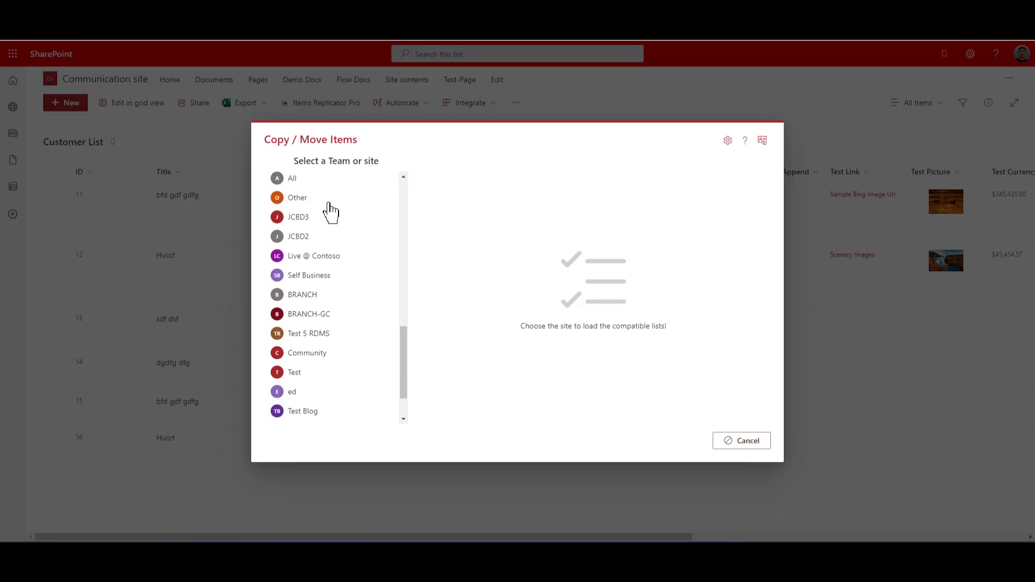
scroll(330, 212, "down", 1)
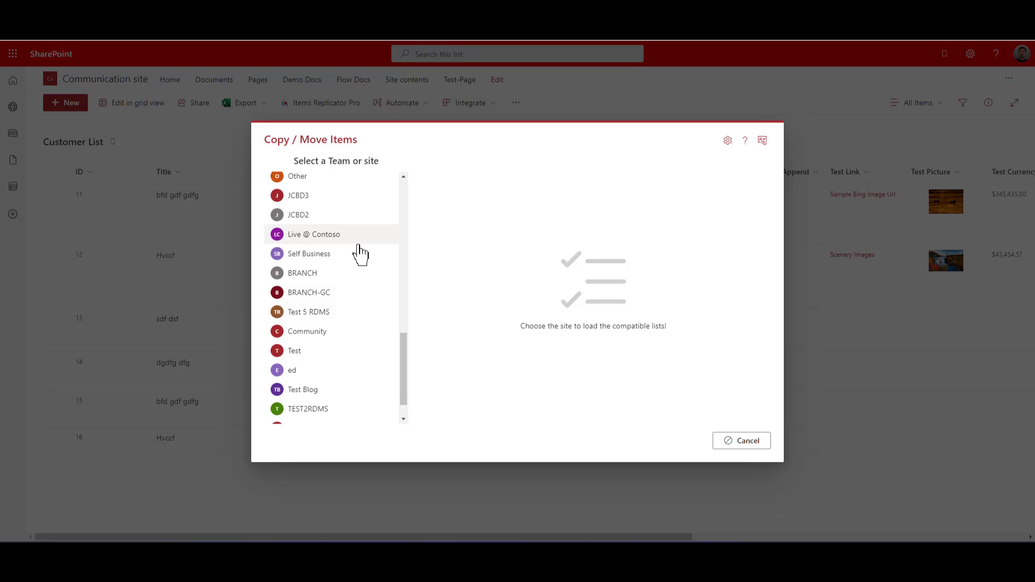
scroll(359, 254, "up", 10)
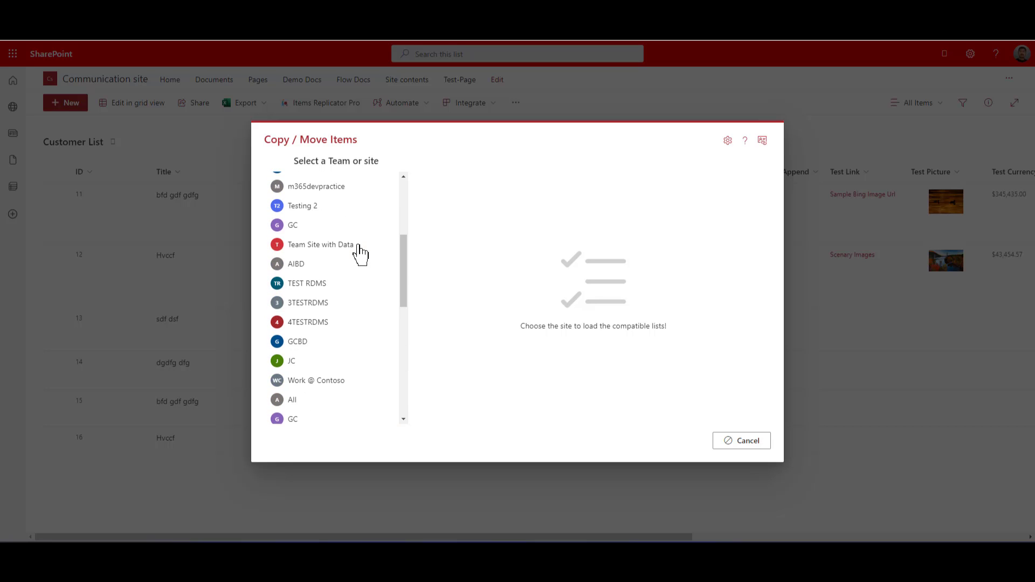
scroll(360, 253, "up", 6)
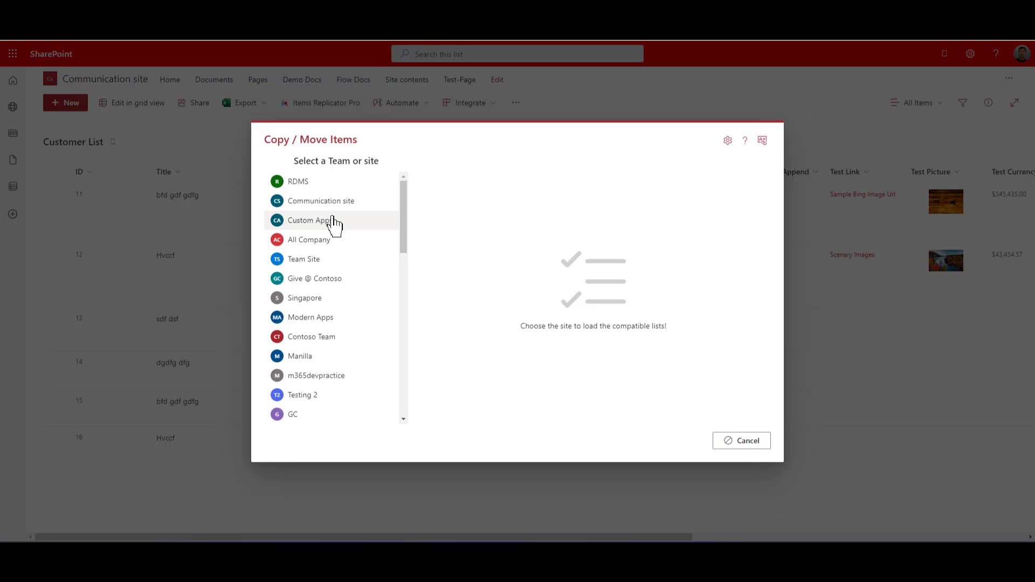
- View the Items Replicator Pro support contact page, and read the help article from its introduction through the How to use section
left_click(762, 140)
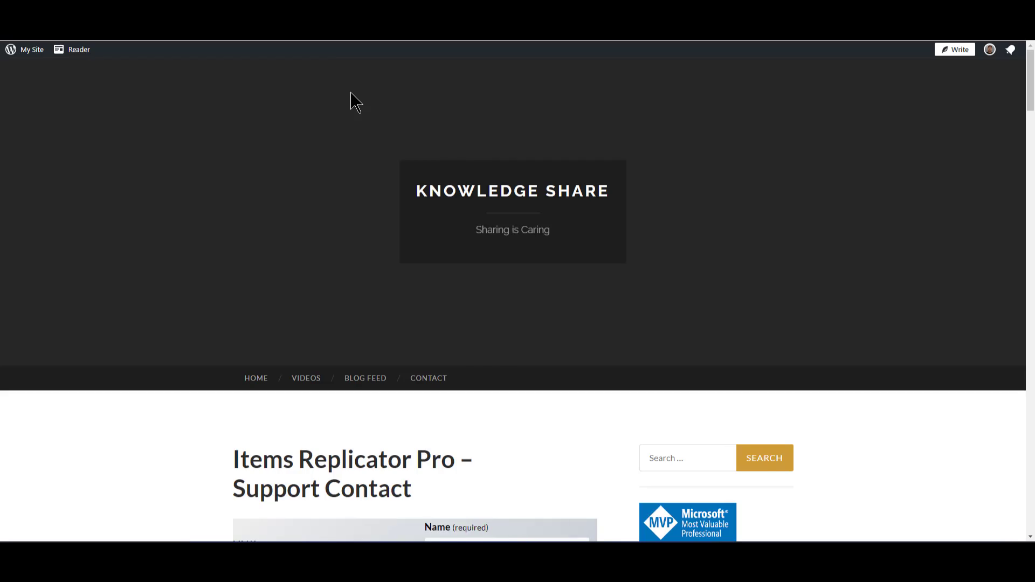
scroll(350, 146, "down", 5)
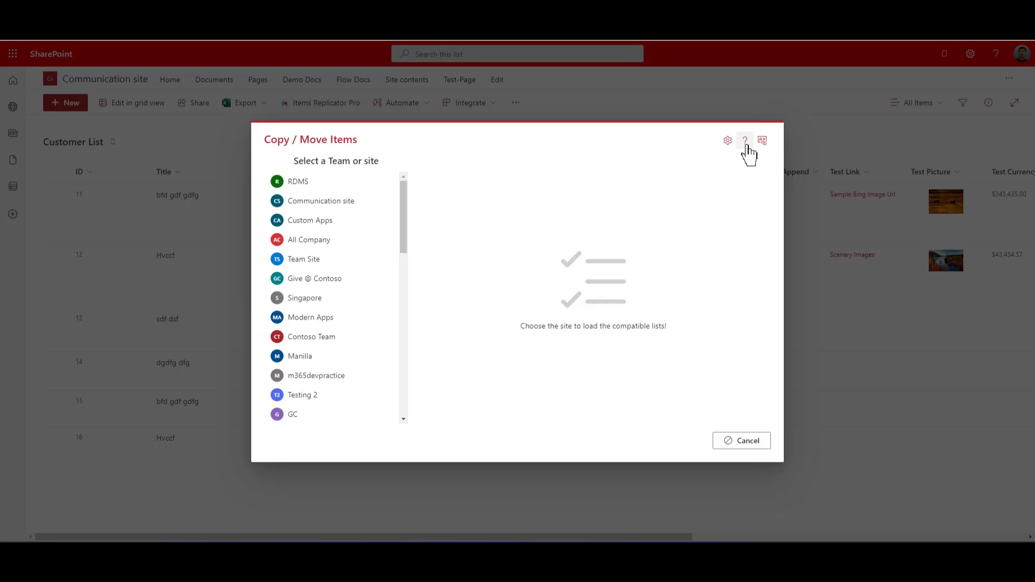
left_click(746, 144)
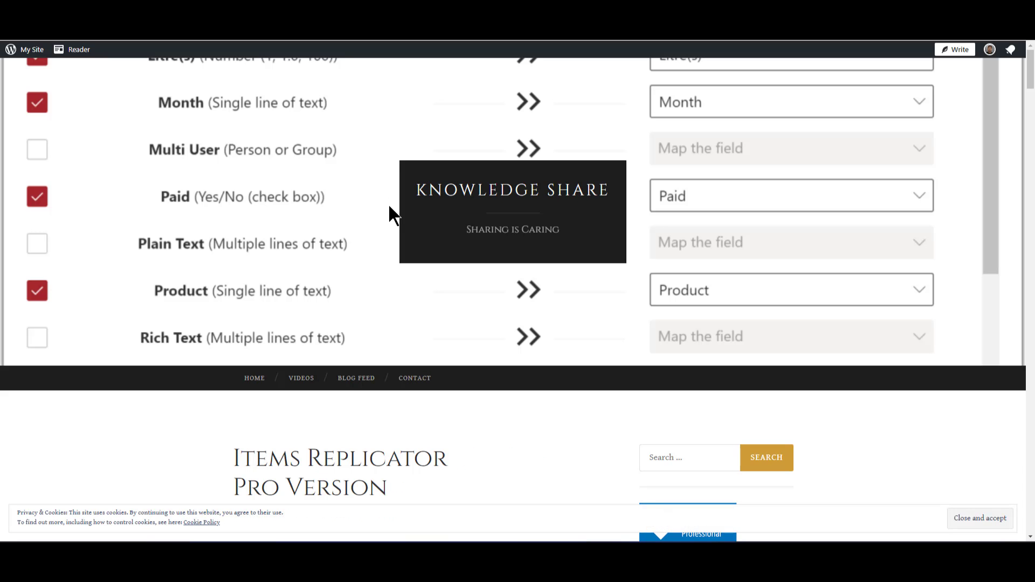
scroll(388, 205, "down", 5)
scroll(390, 208, "down", 3)
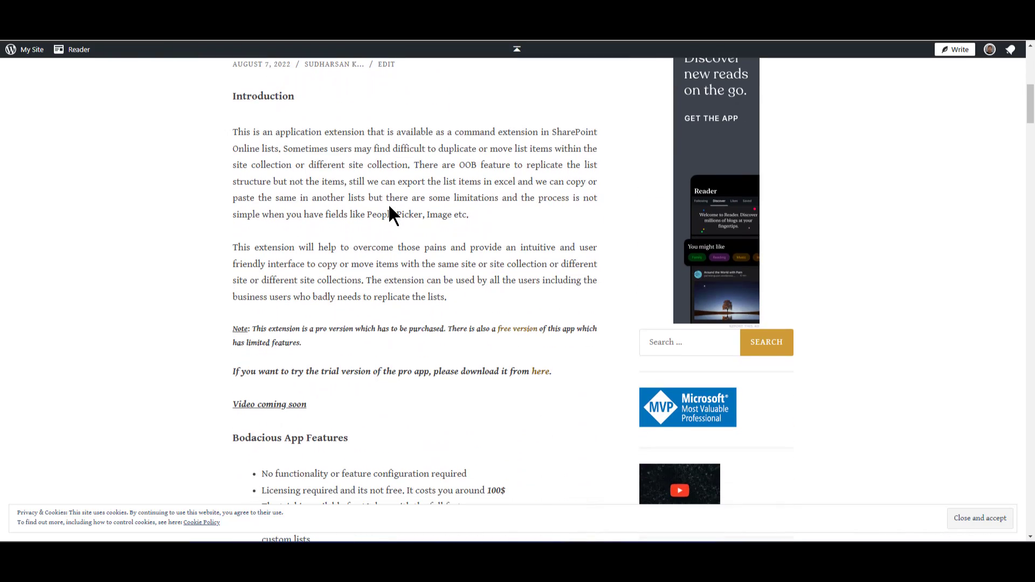
scroll(390, 208, "down", 3)
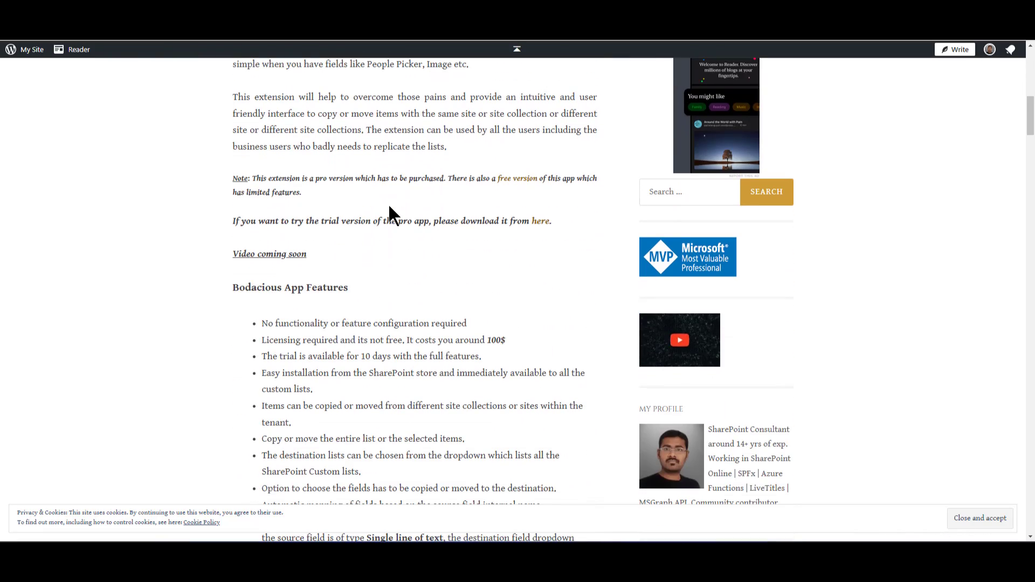
scroll(389, 208, "down", 5)
scroll(389, 208, "down", 10)
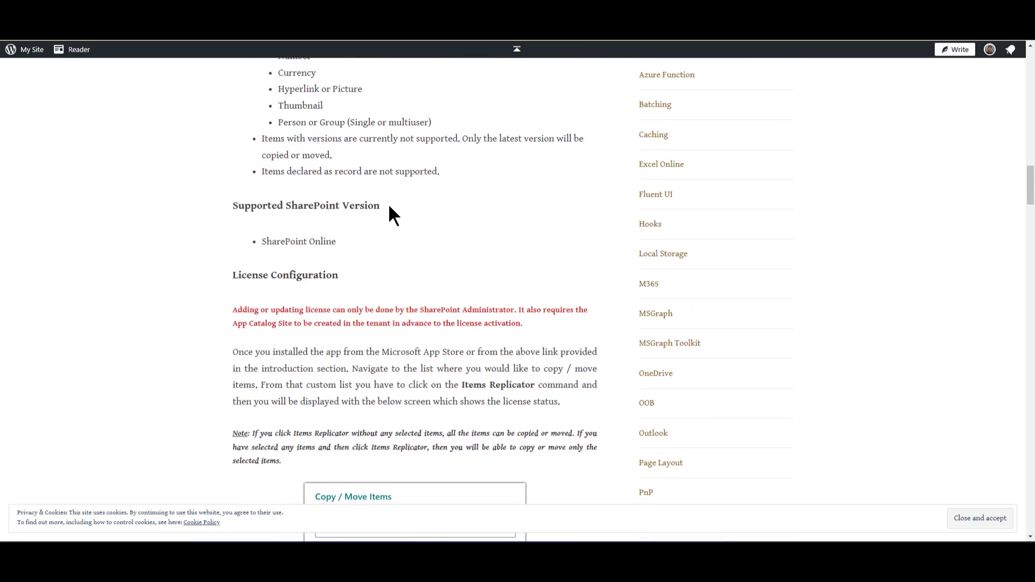
scroll(390, 208, "down", 10)
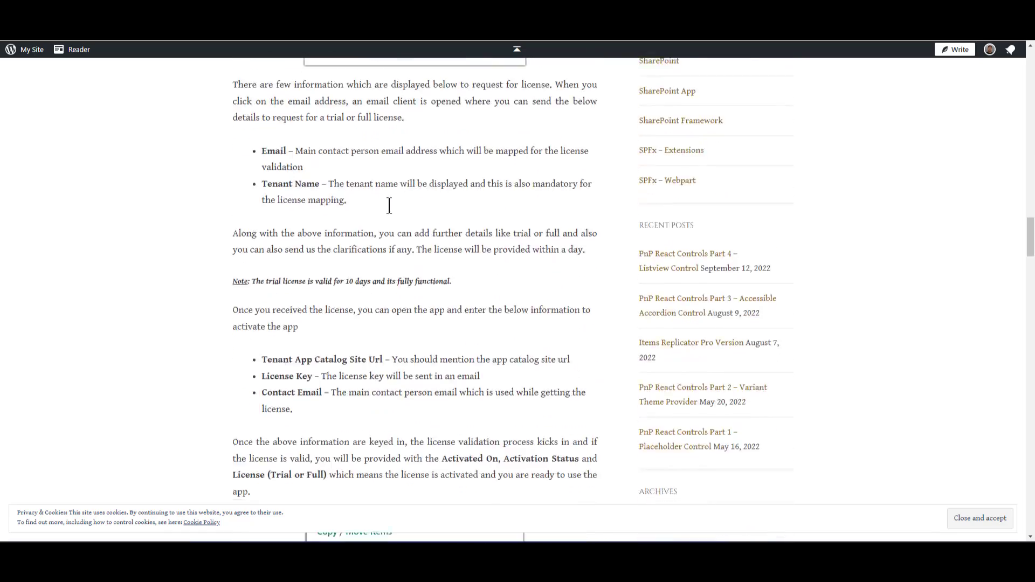
scroll(390, 207, "down", 5)
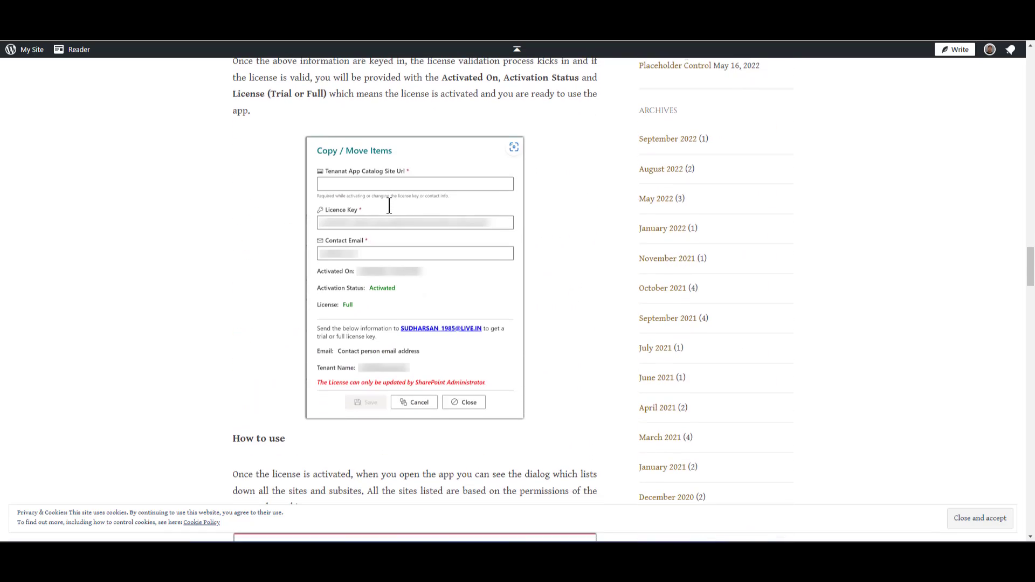
scroll(389, 205, "down", 4)
scroll(389, 206, "down", 4)
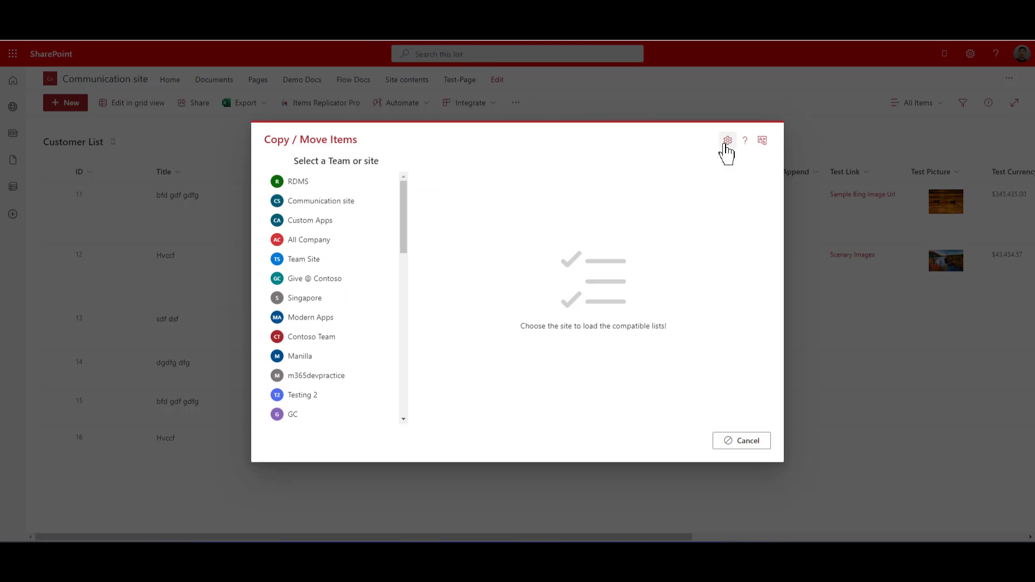
- Check the licence activation status and licence type in the app settings, leaving them without saving
left_click(727, 141)
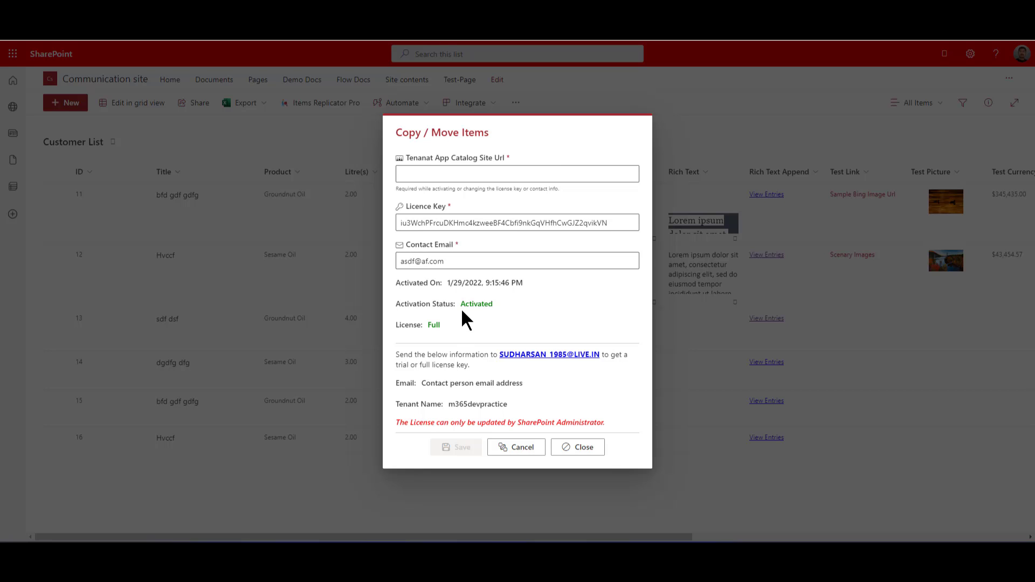
left_click(509, 449)
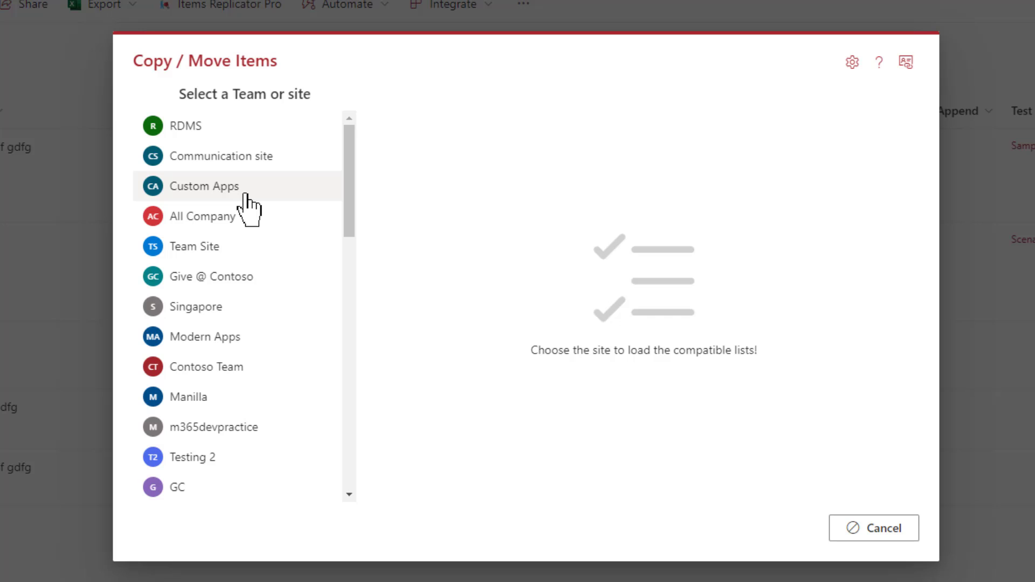
- Load the RDMS site's compatible lists and examine their item counts and last modified dates
left_click(245, 194)
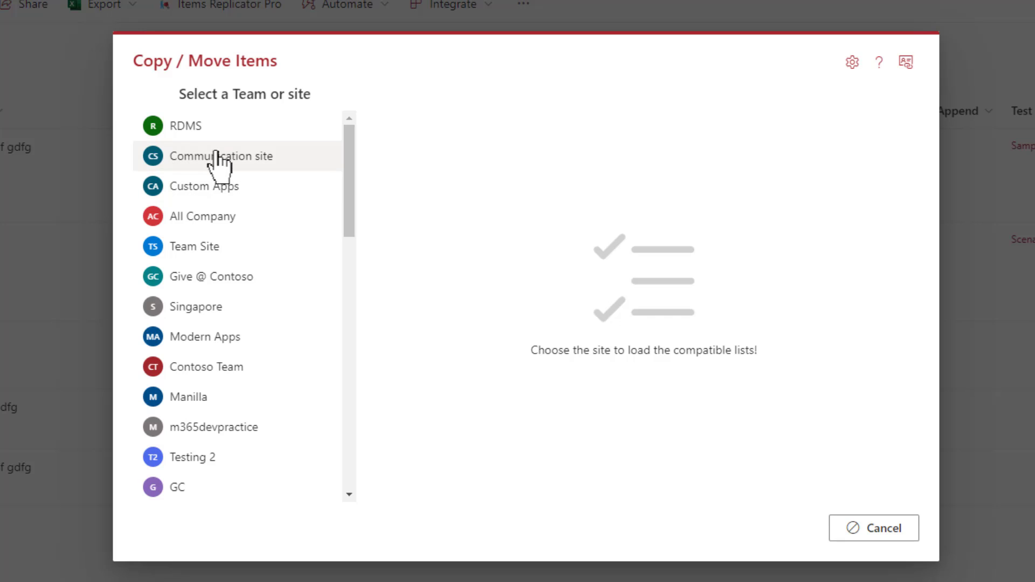
left_click(201, 132)
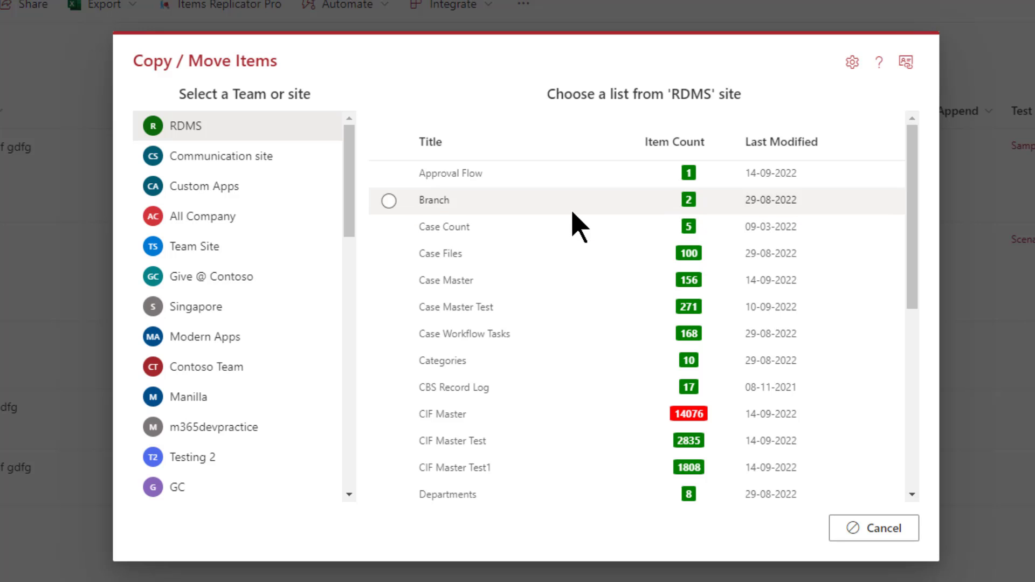
scroll(580, 226, "down", 6)
scroll(579, 226, "up", 6)
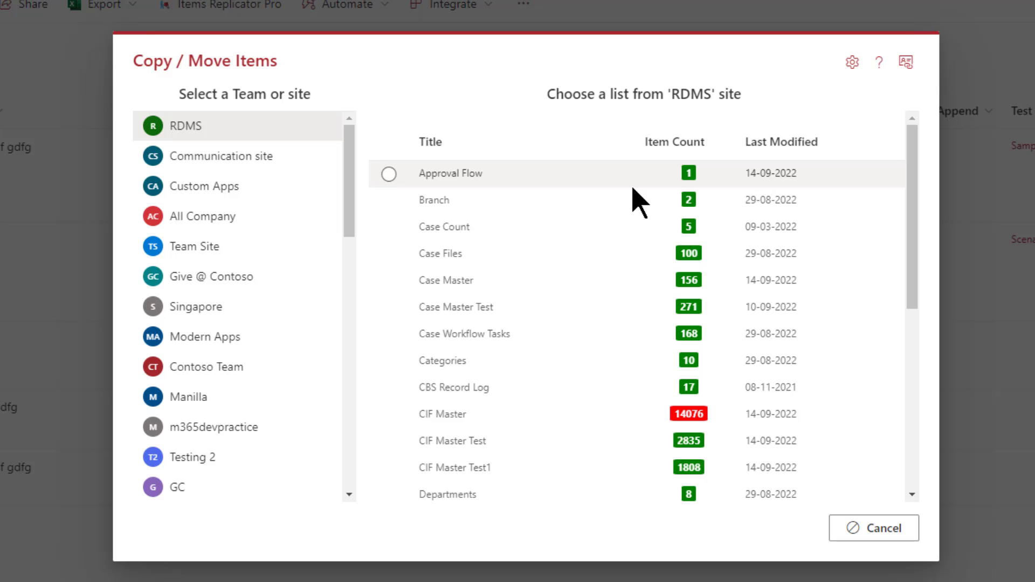
scroll(686, 253, "down", 1)
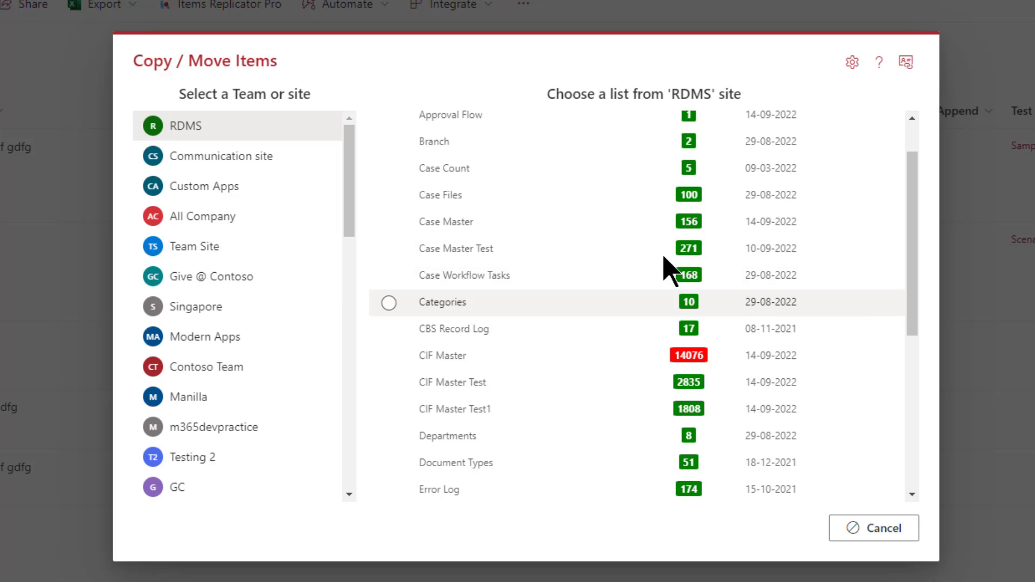
scroll(668, 269, "down", 1)
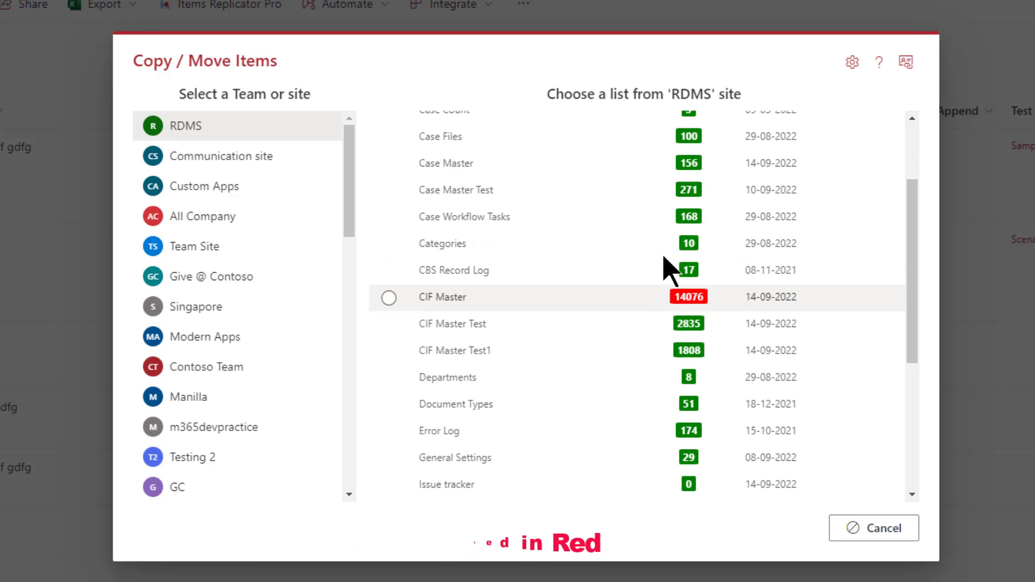
scroll(670, 270, "down", 1)
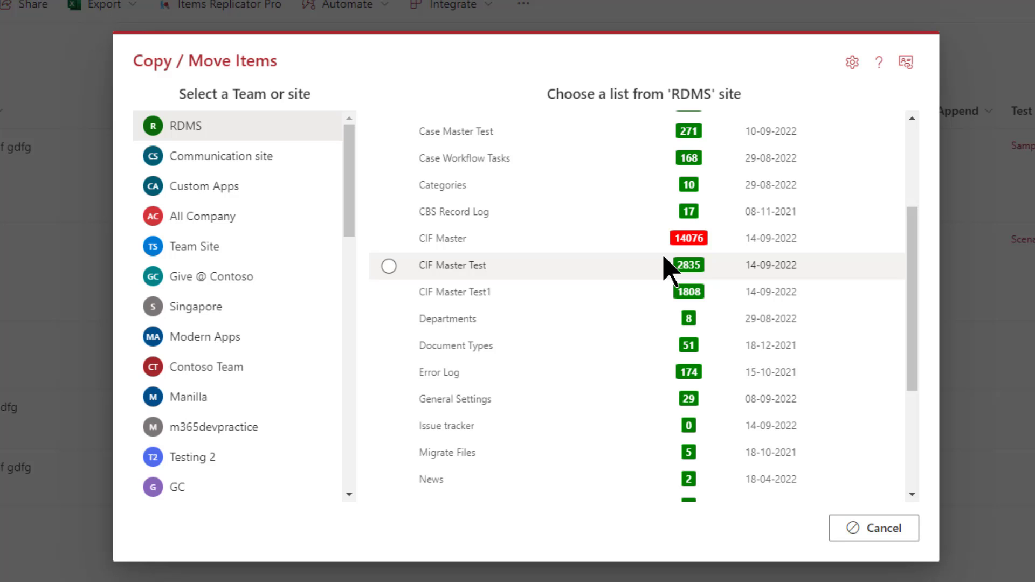
scroll(670, 269, "down", 5)
scroll(670, 269, "up", 6)
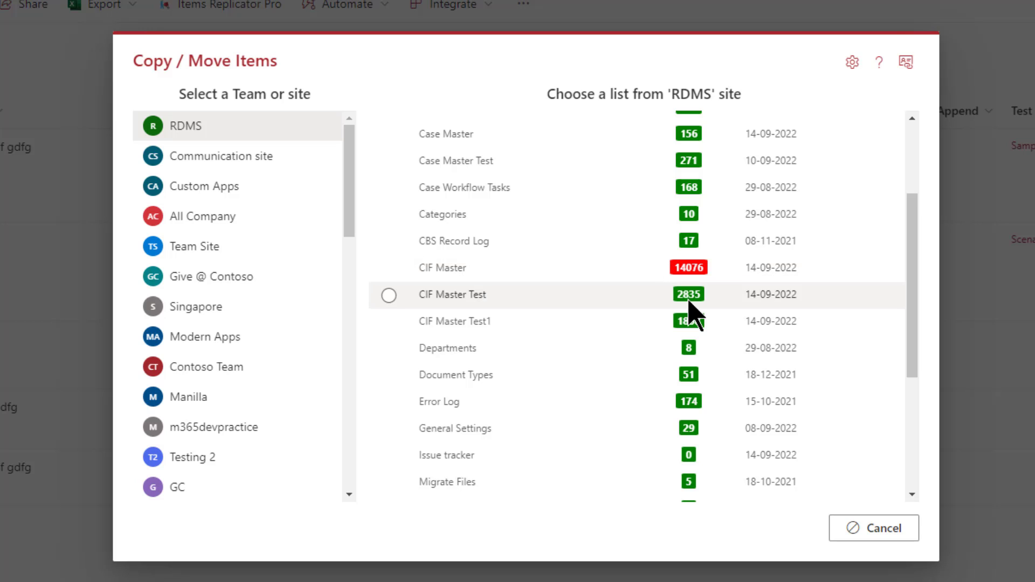
scroll(690, 313, "up", 3)
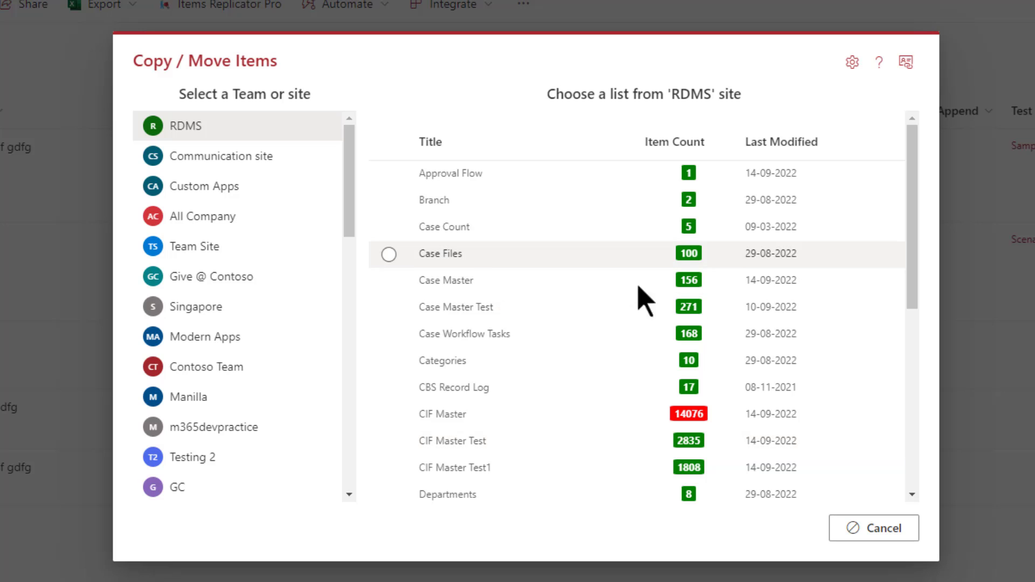
left_click(215, 160)
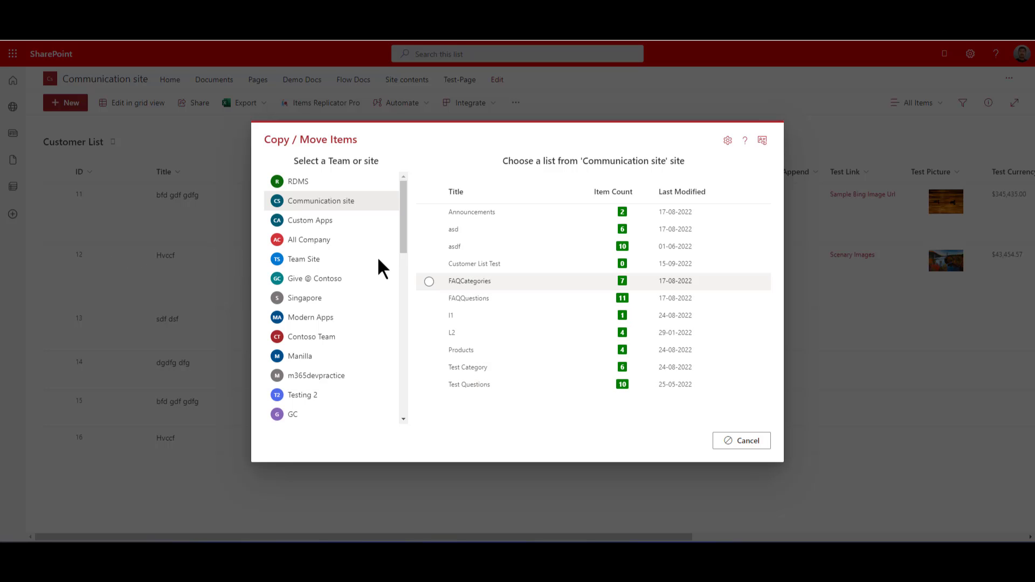
left_click(474, 263)
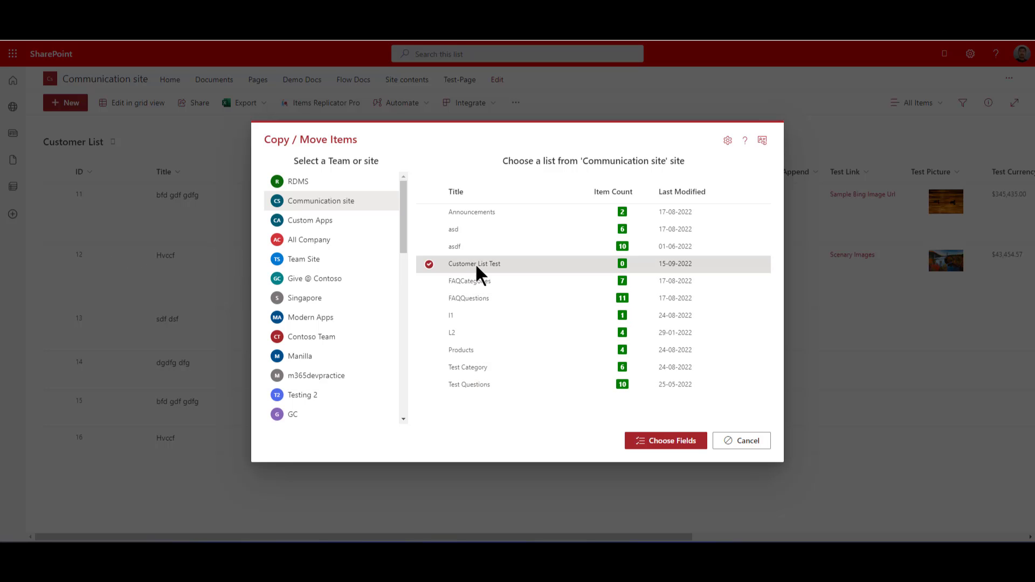
left_click(736, 438)
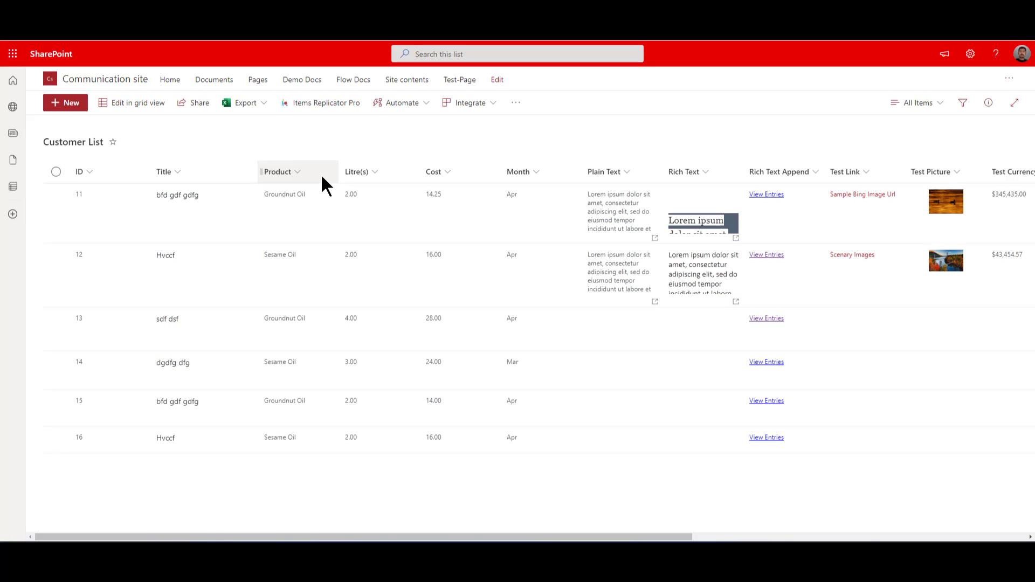
- Select the items with ID 11 and 12 in the Customer List
left_click(111, 223)
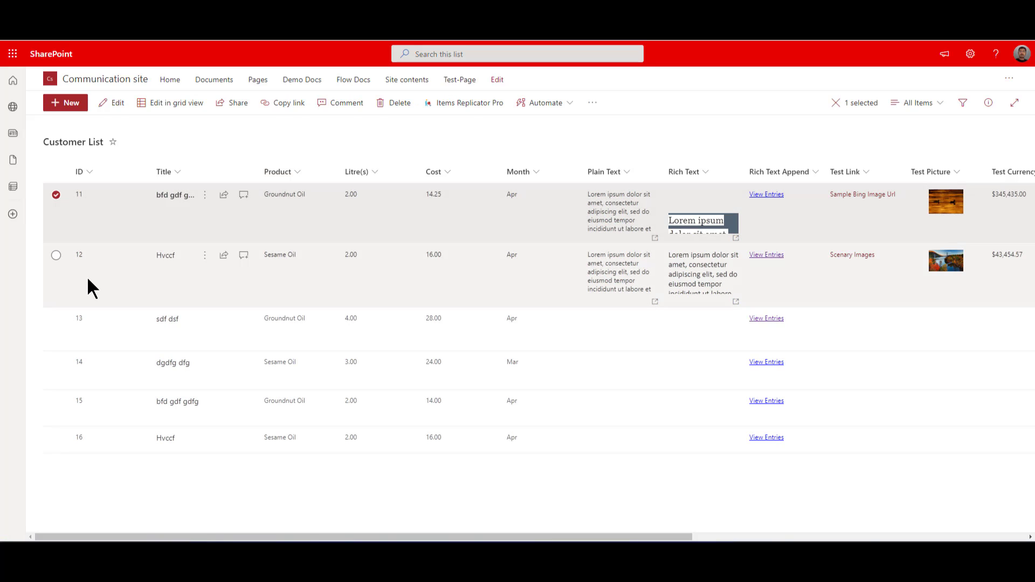
left_click(85, 272)
left_click(57, 195)
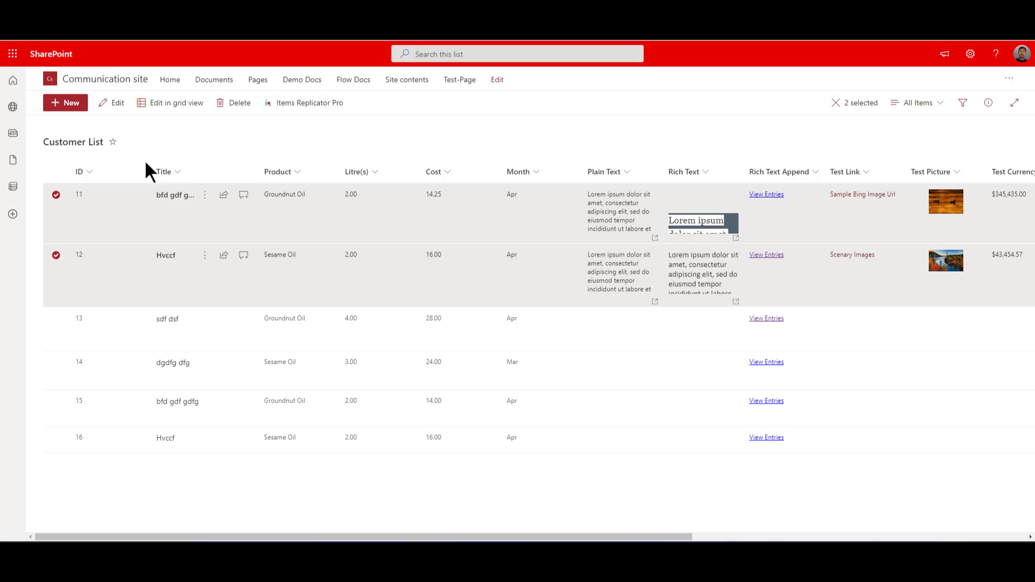
- Choose Customer List Test on the Communication site as the destination for the selected items and proceed to the field mapping
left_click(291, 104)
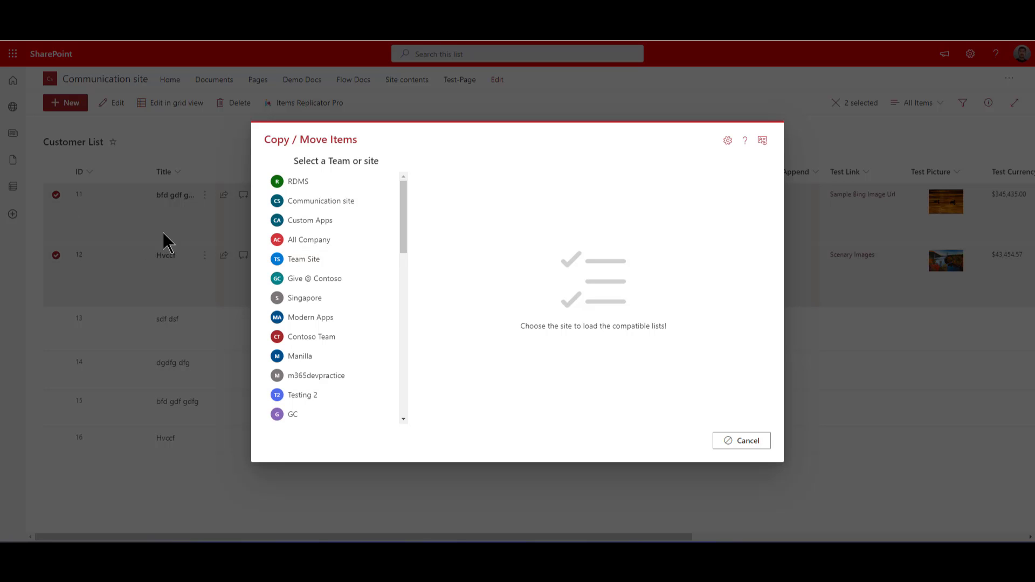
left_click(348, 201)
left_click(490, 277)
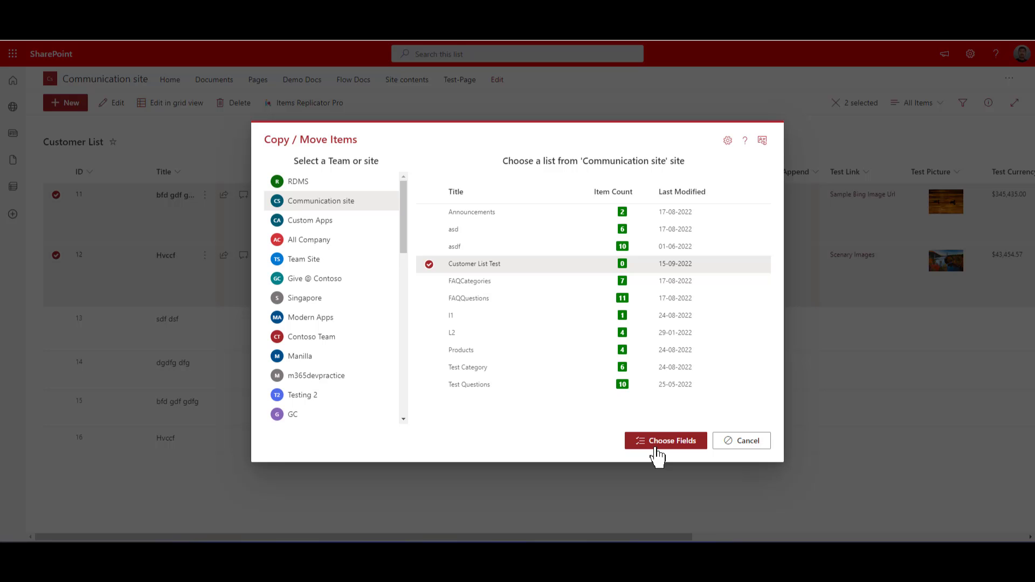
left_click(658, 455)
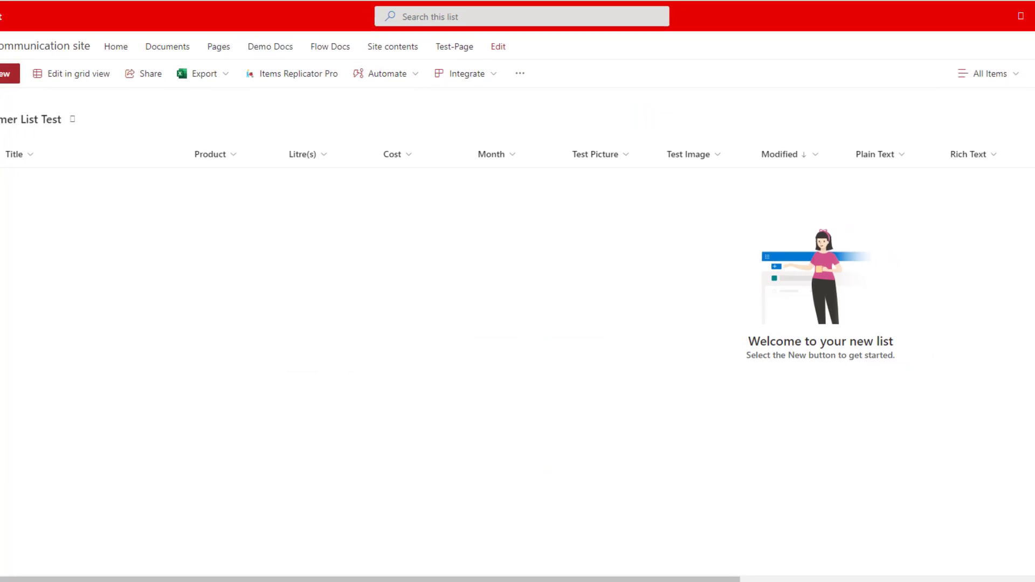
- Examine the source-to-destination field mapping from Cost through Title, including the destination fields offered for Cost
key("F5")
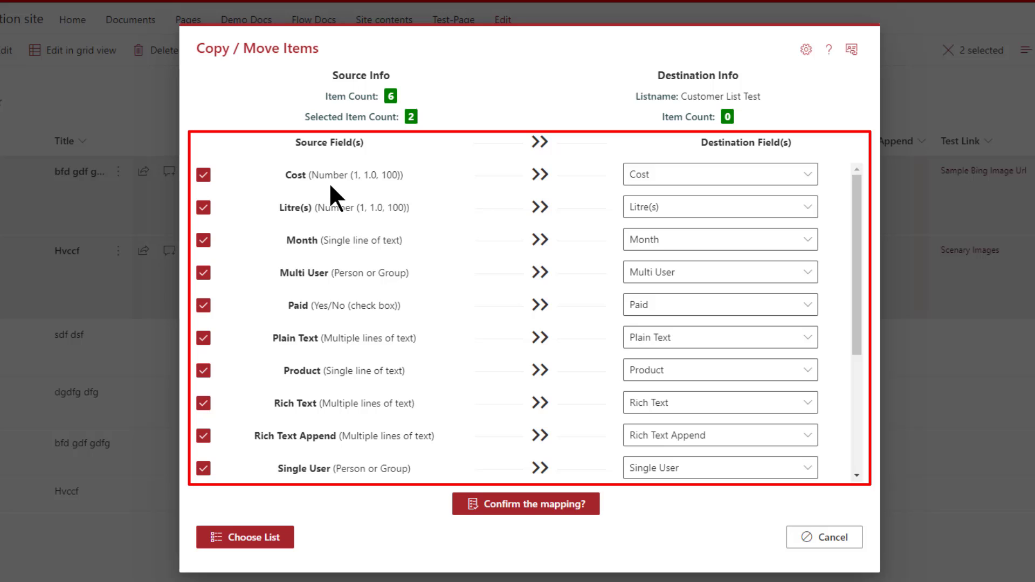
left_click(680, 179)
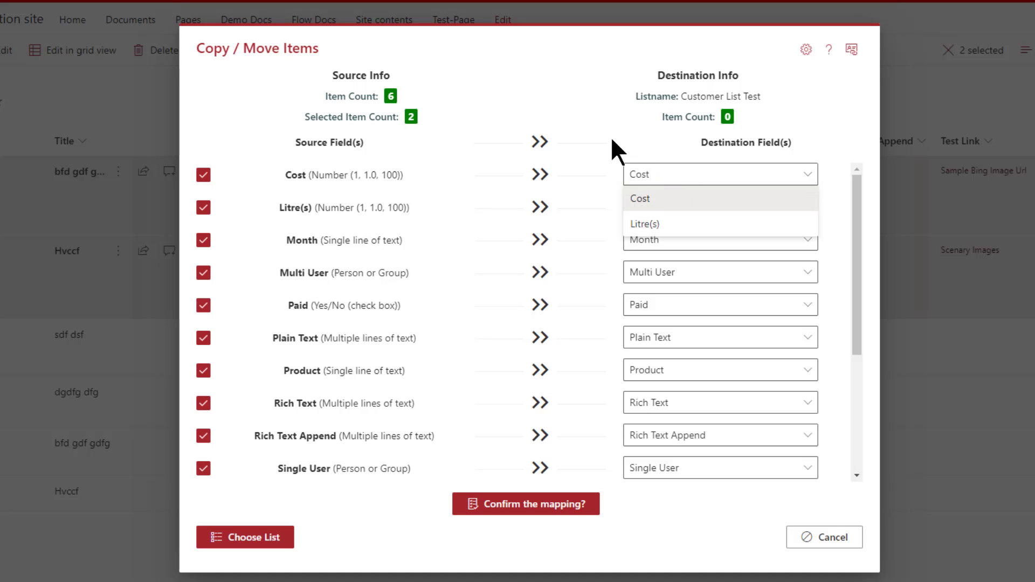
left_click(478, 175)
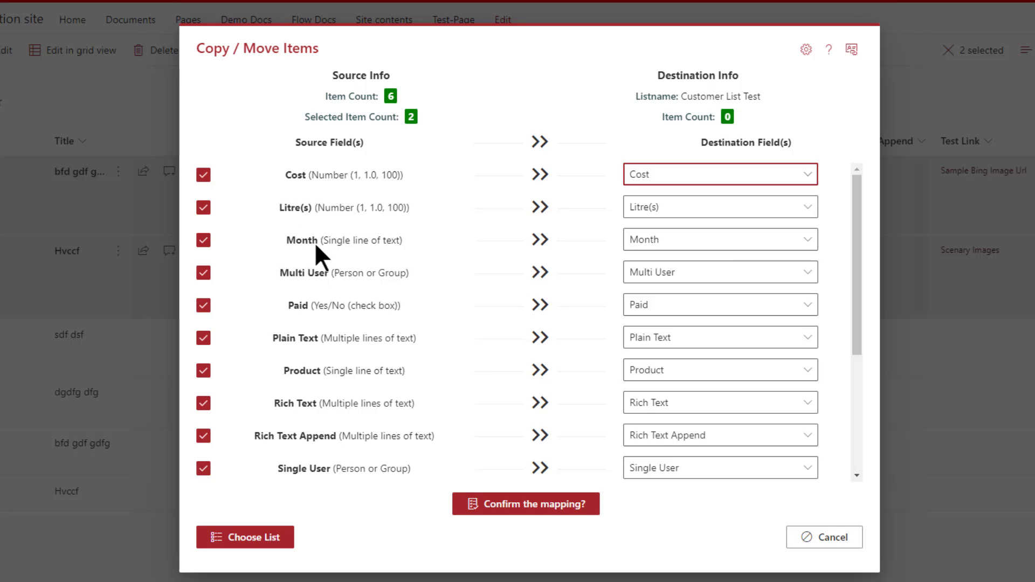
scroll(378, 219, "down", 1)
scroll(379, 219, "down", 5)
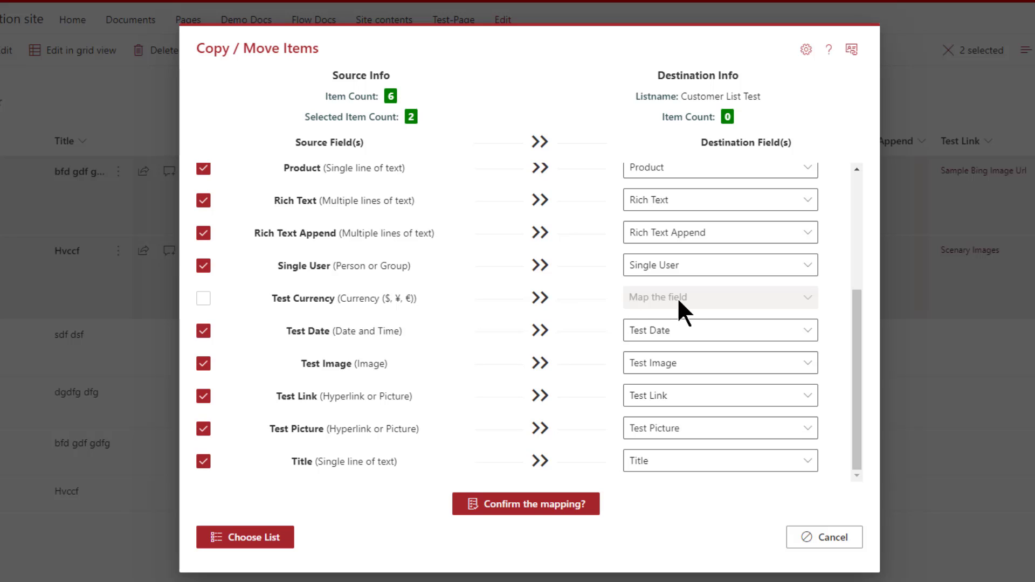
scroll(678, 302, "up", 4)
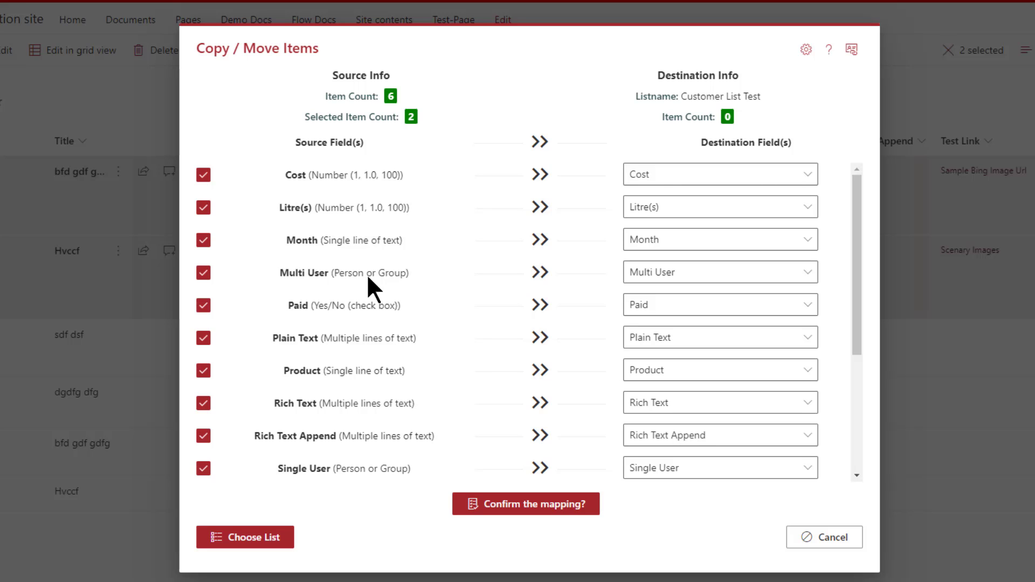
scroll(366, 274, "down", 4)
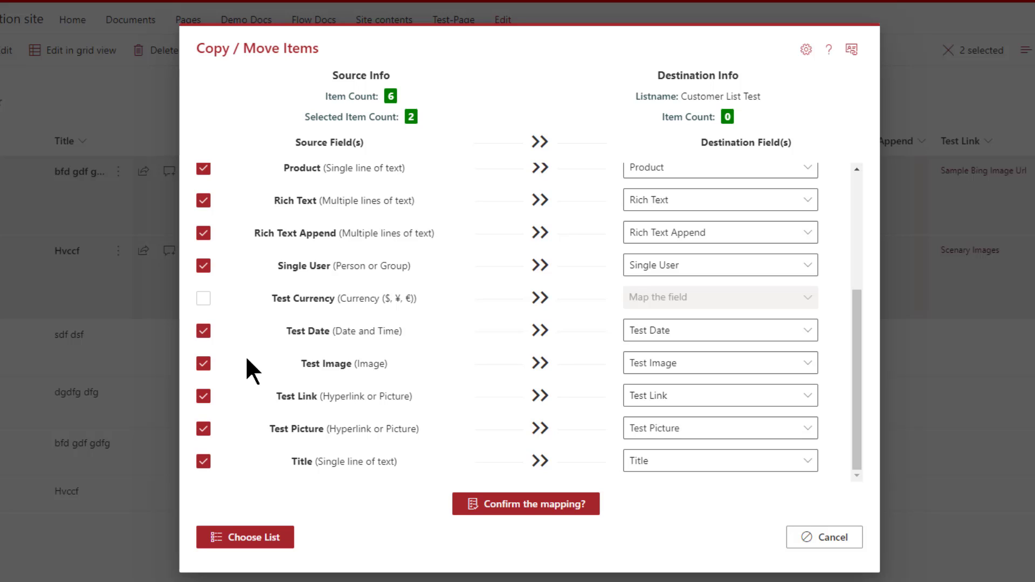
- Exclude the Title and Test Picture source fields from the mapping, and include both again
left_click(203, 462)
left_click(204, 428)
left_click(204, 428)
left_click(204, 461)
scroll(371, 431, "up", 4)
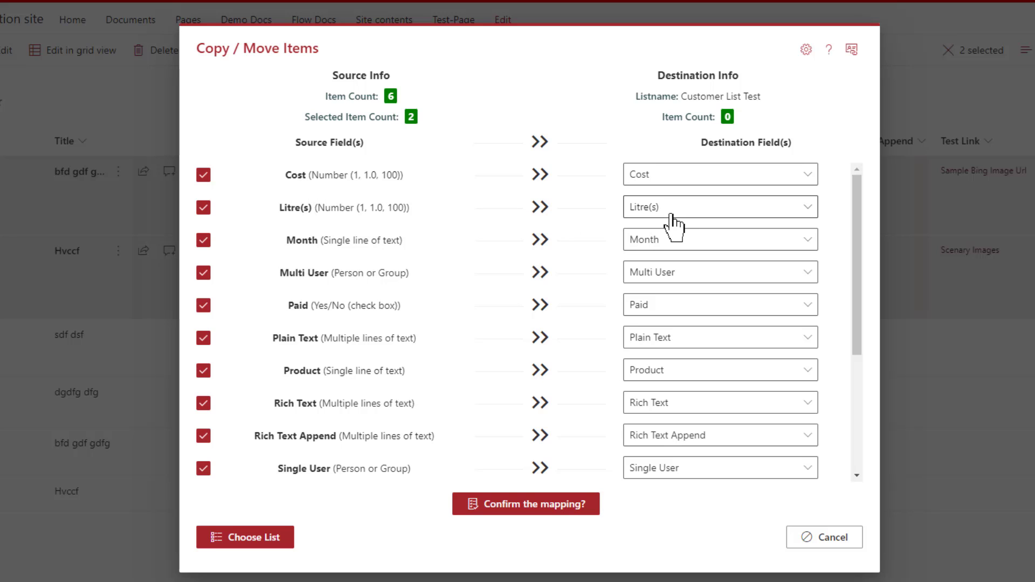
- Try mapping the source field Cost to Litre(s), and set its destination back to Cost
left_click(669, 178)
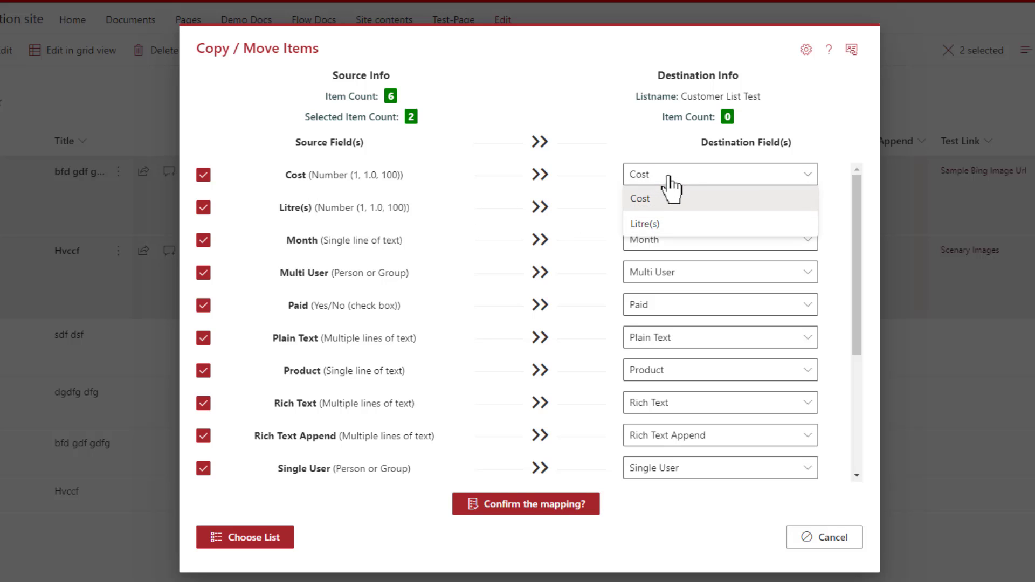
left_click(658, 224)
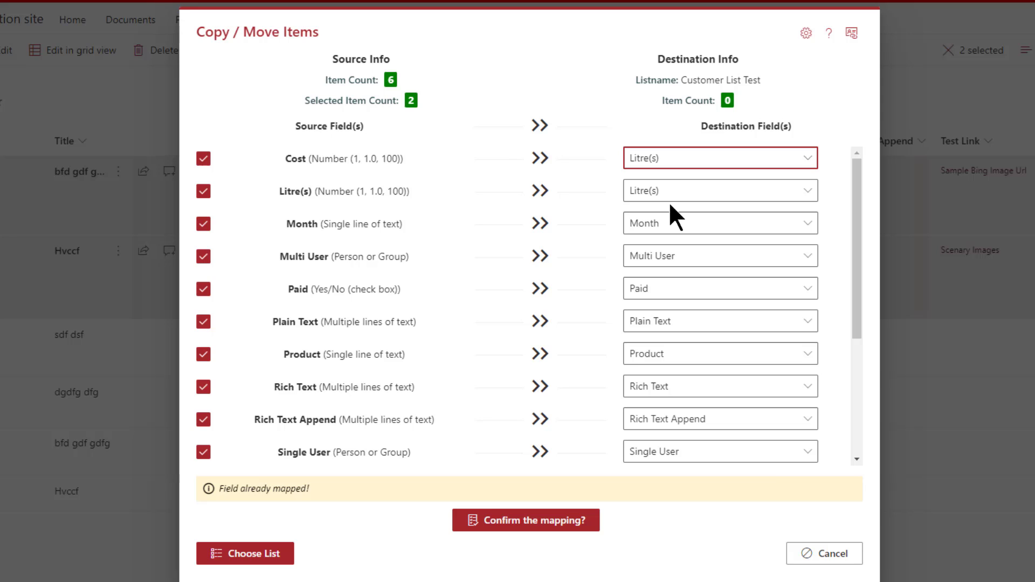
left_click(669, 158)
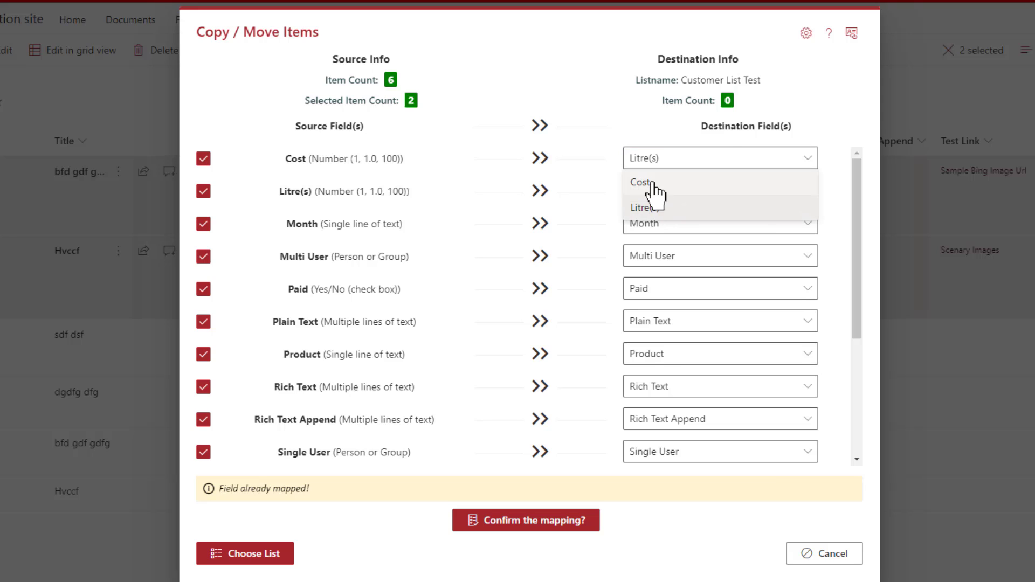
left_click(653, 186)
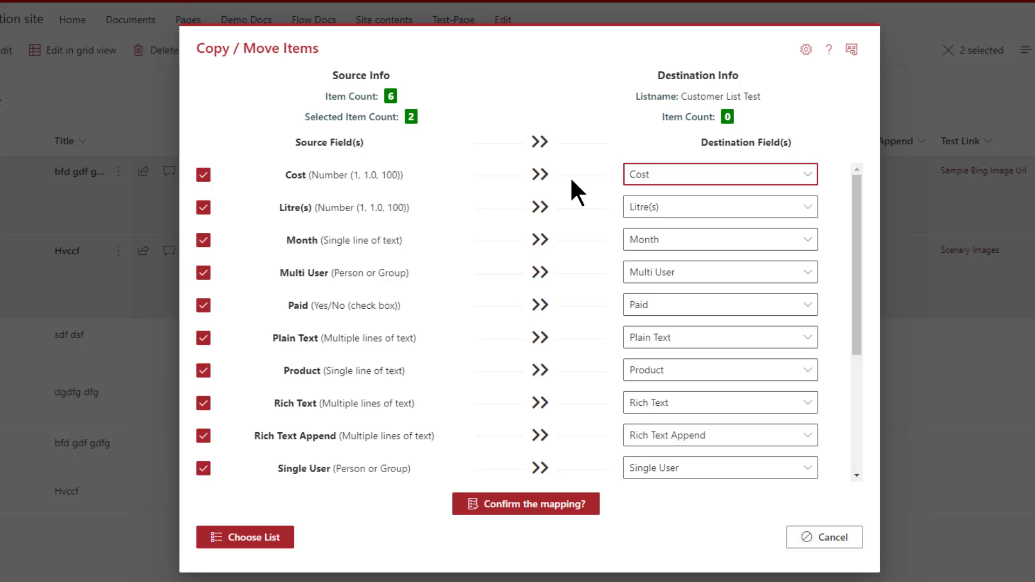
- Check which destination fields are offered for the Paid, Cost and Month source fields, leaving their mappings as they are
scroll(572, 181, "down", 1)
left_click(647, 245)
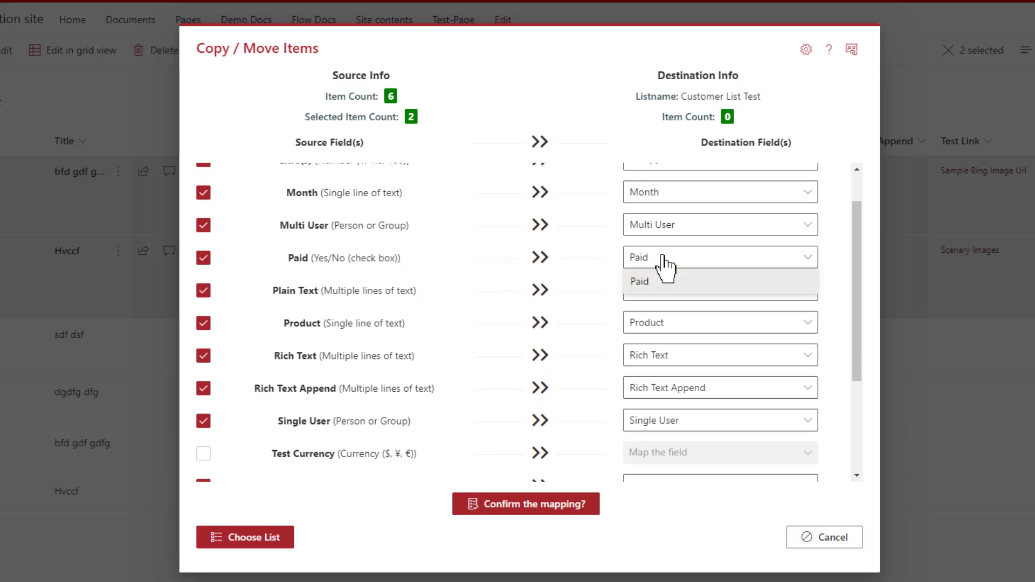
left_click(662, 254)
scroll(600, 241, "up", 1)
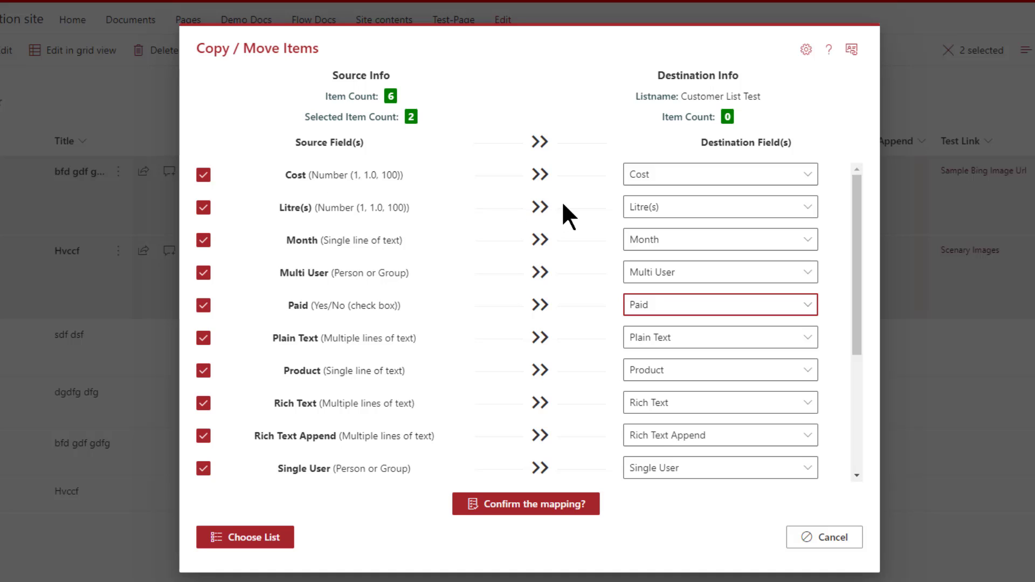
left_click(683, 179)
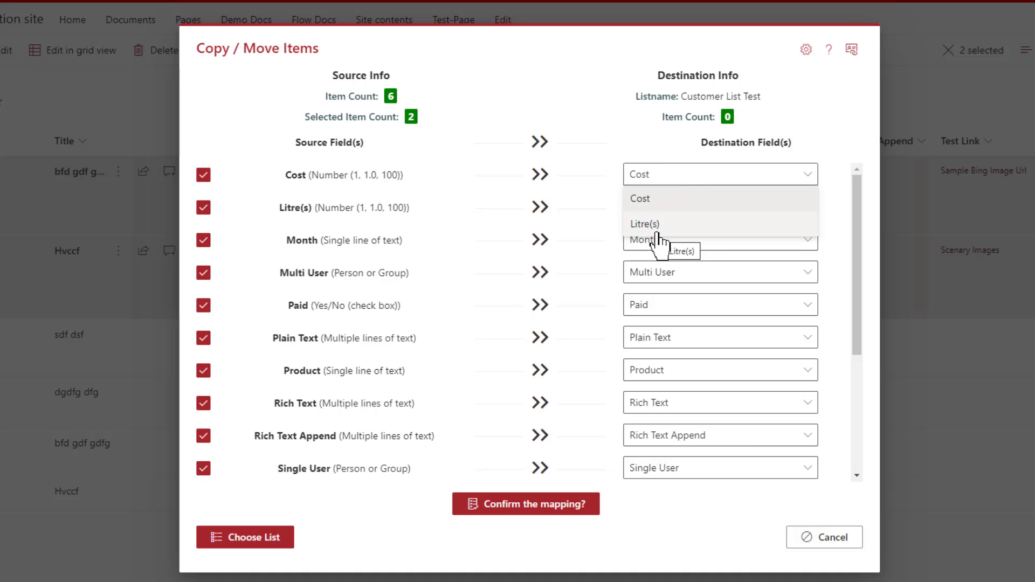
left_click(574, 197)
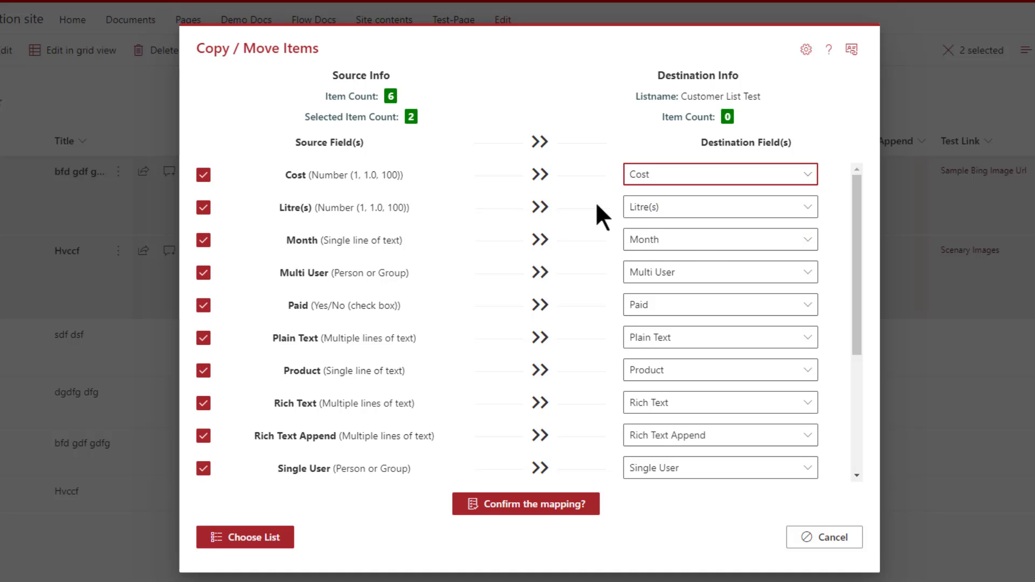
left_click(695, 243)
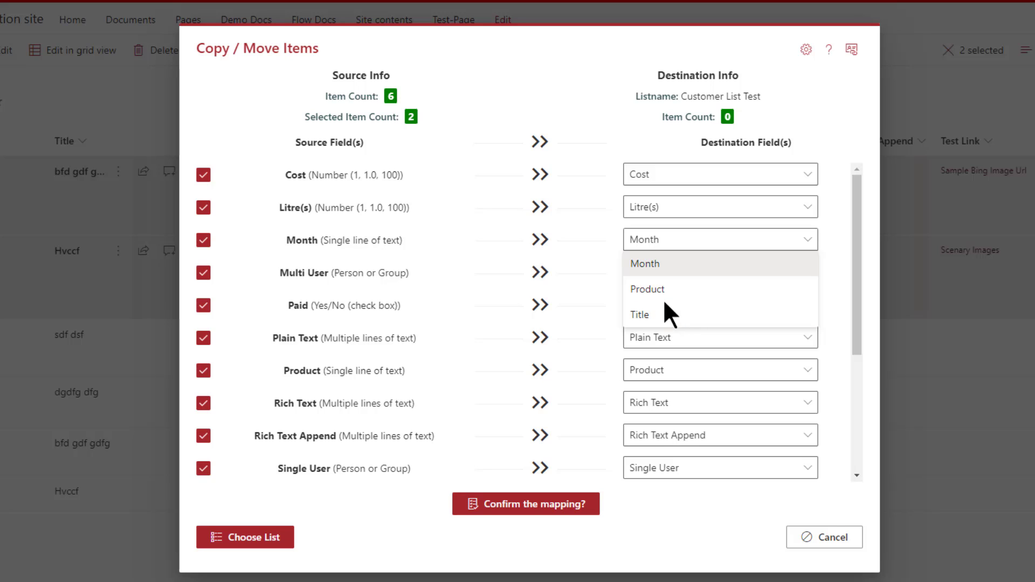
left_click(385, 246)
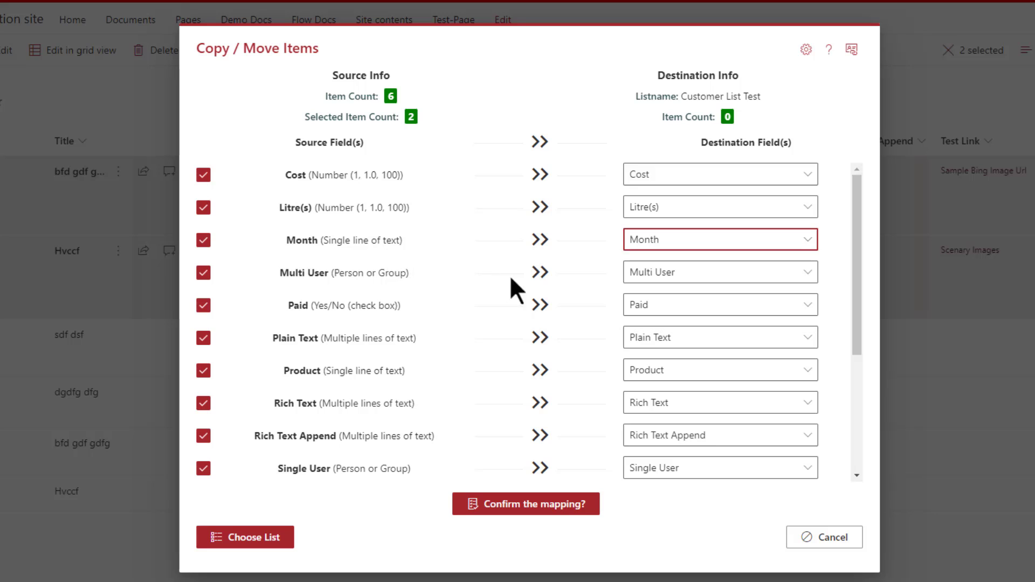
- Confirm the field mapping and copy the two selected items to Customer List Test
scroll(538, 285, "down", 4)
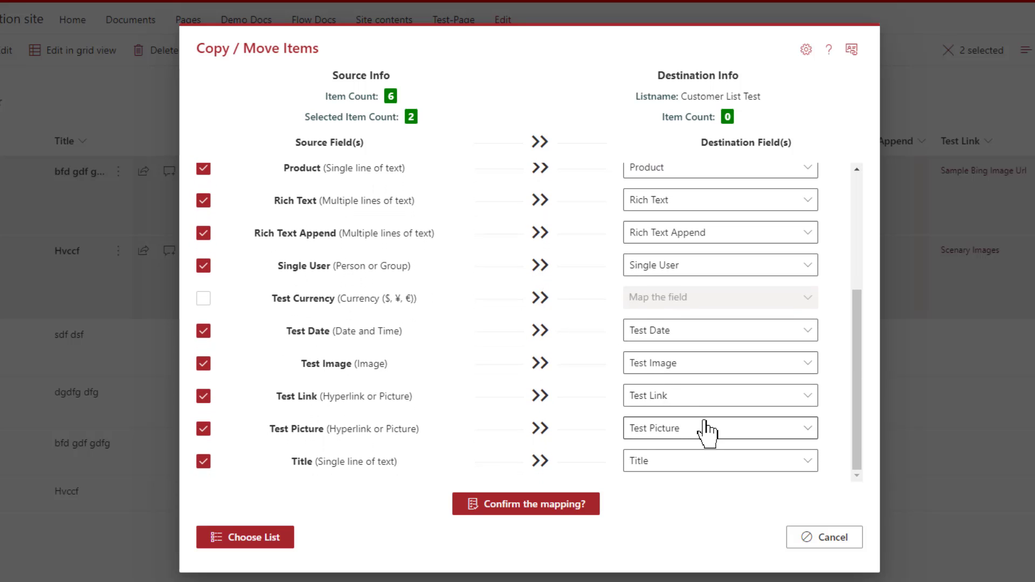
left_click(525, 509)
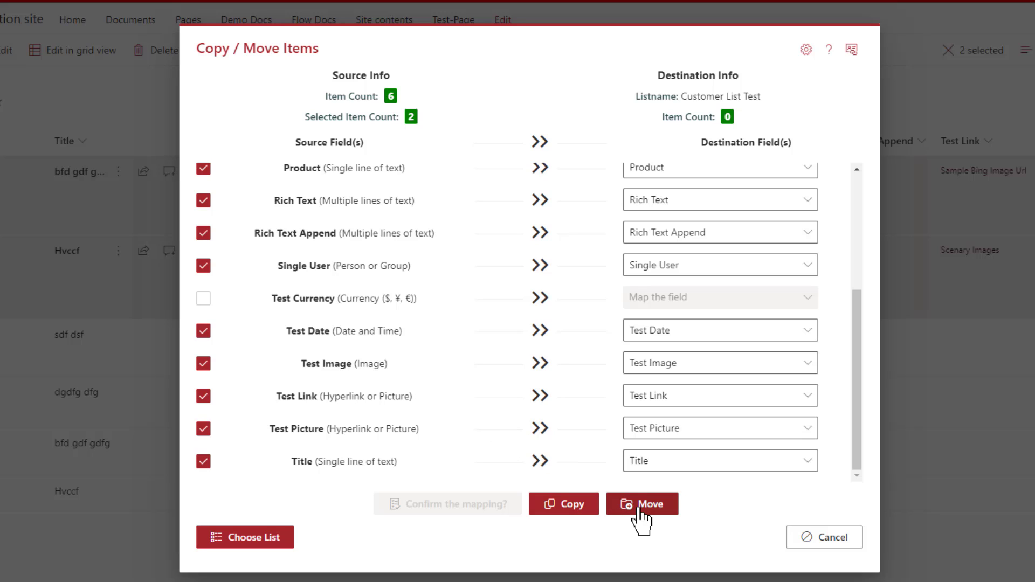
left_click(562, 508)
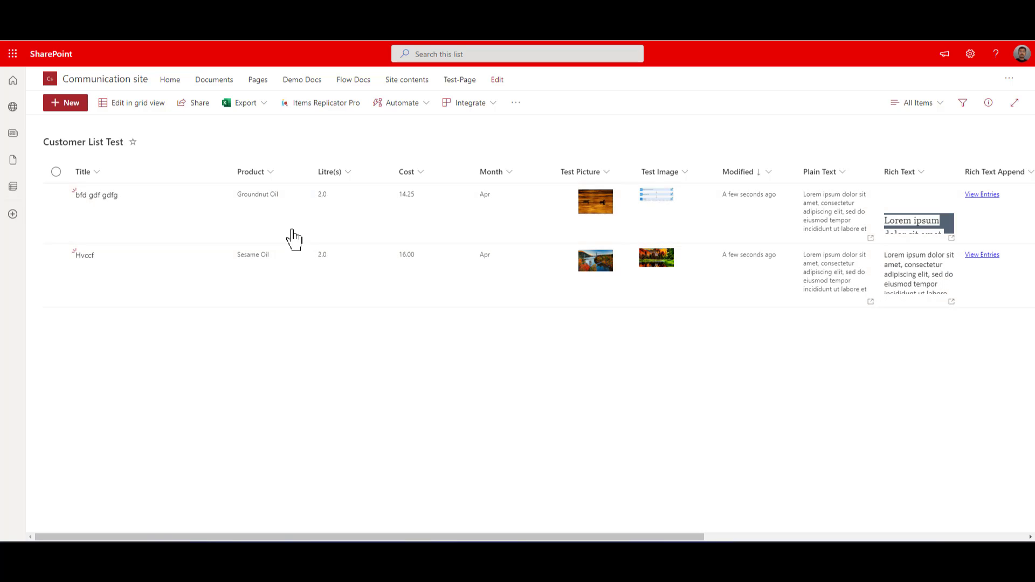
- Compare the copied Hvccf item's details in Customer List Test, including Rich Text Append, with the original item in Customer List
left_click_drag(693, 536, 908, 537)
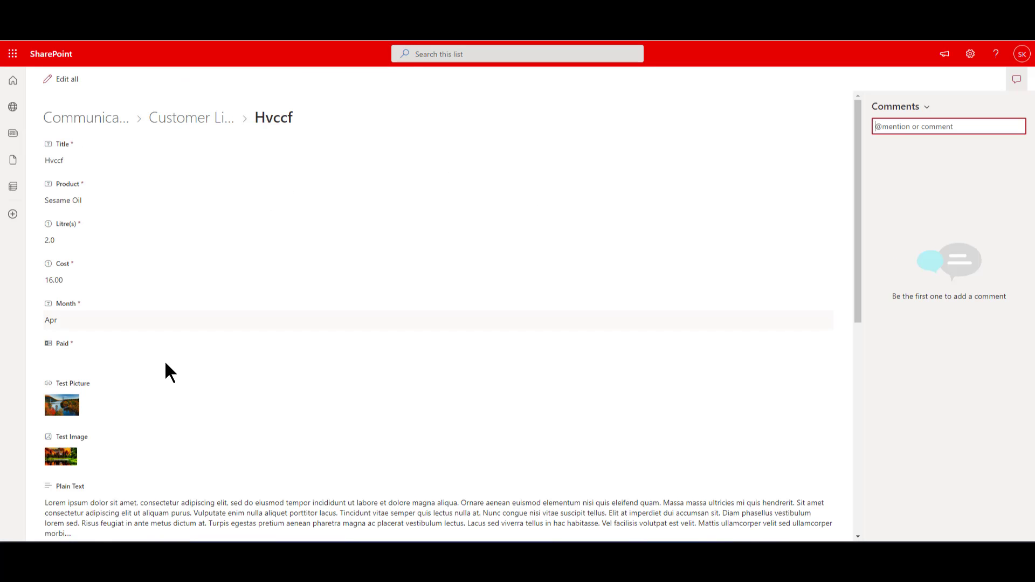
scroll(165, 363, "down", 5)
scroll(166, 364, "down", 3)
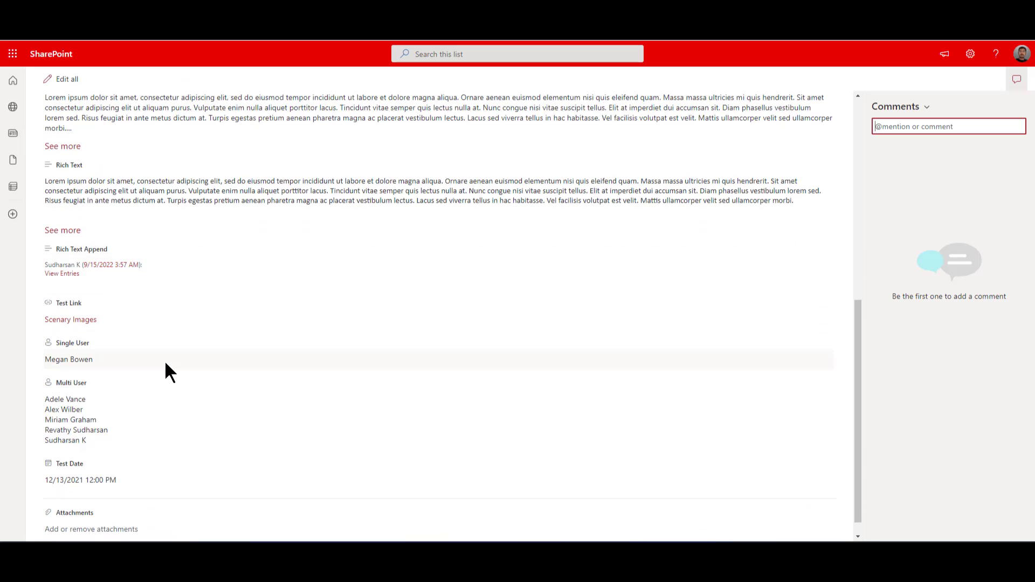
left_click(64, 273)
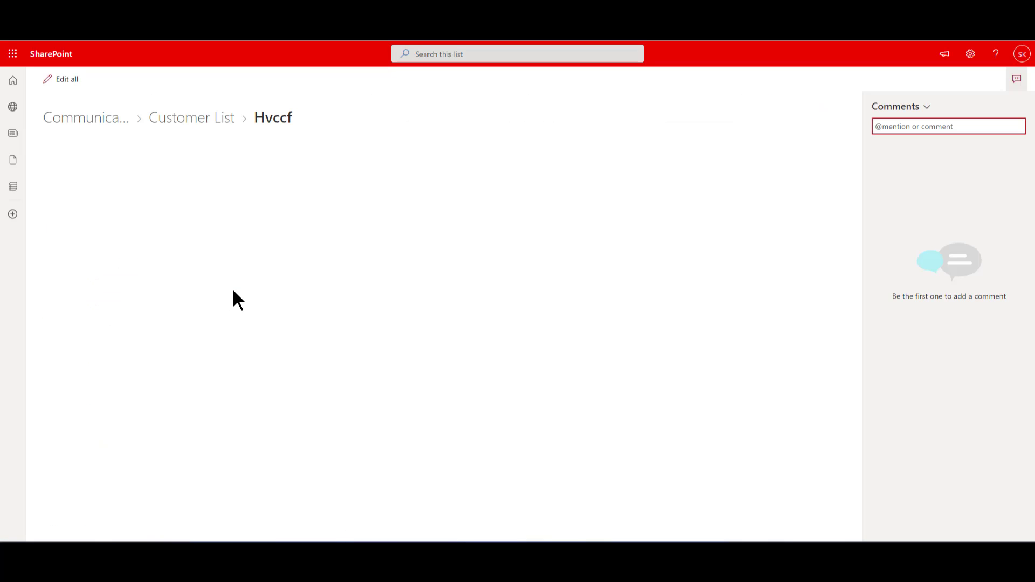
scroll(234, 291, "down", 7)
scroll(99, 235, "up", 3)
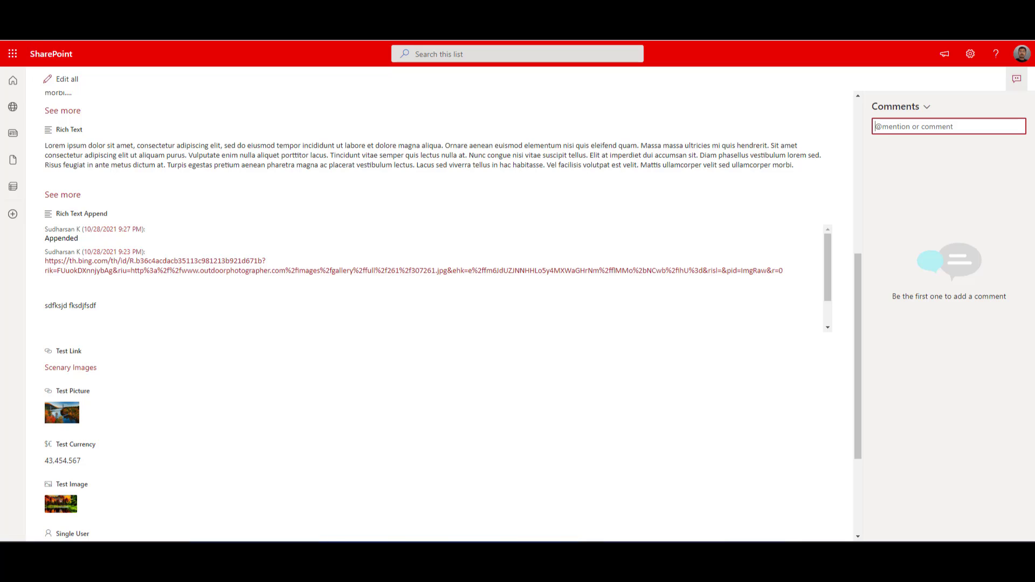
left_click(14, 13)
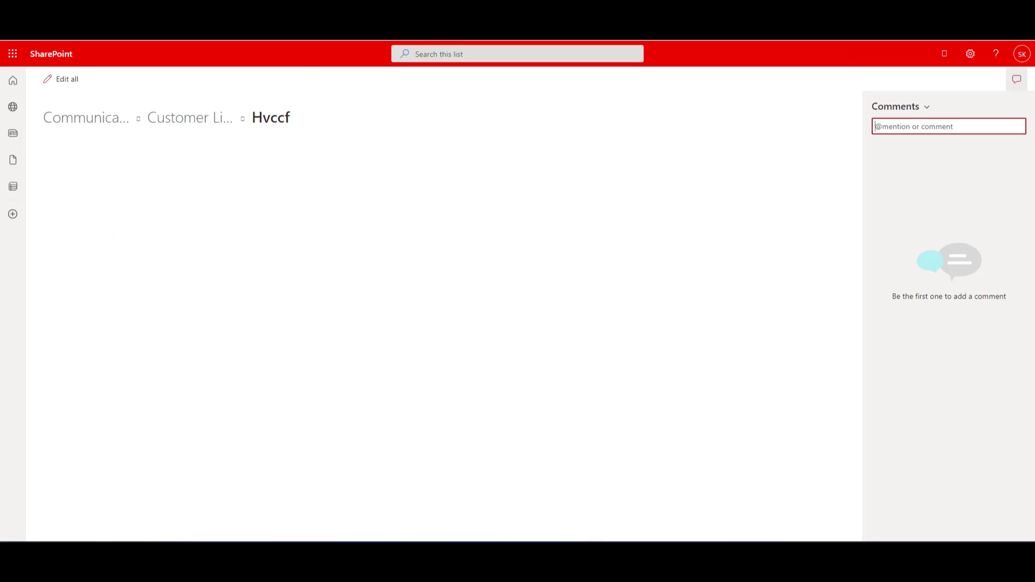
- Reload Customer List Test and examine the copied items' Test Link, Single User, Multi User and Test Date columns
key("alt+Left")
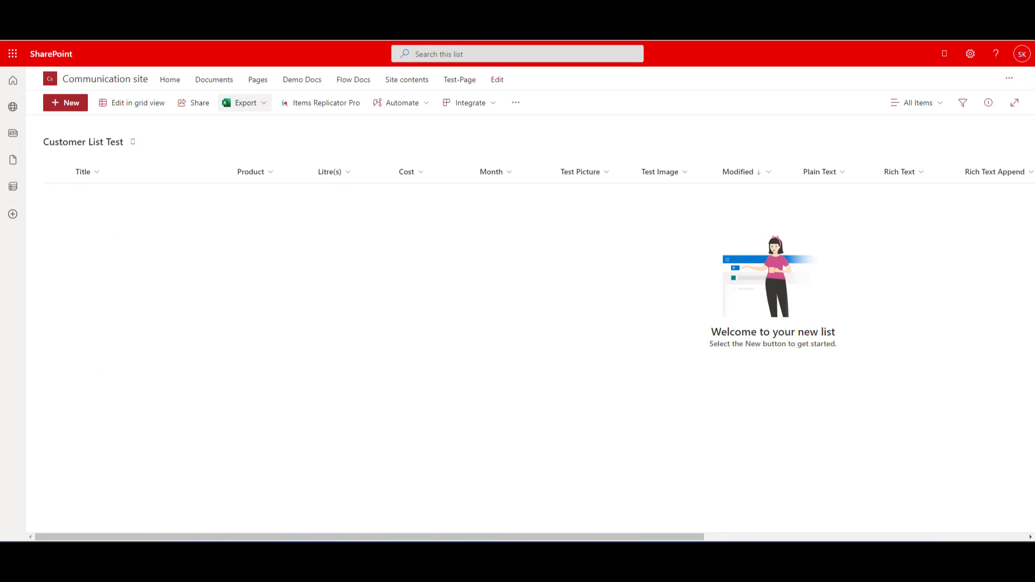
key("F5")
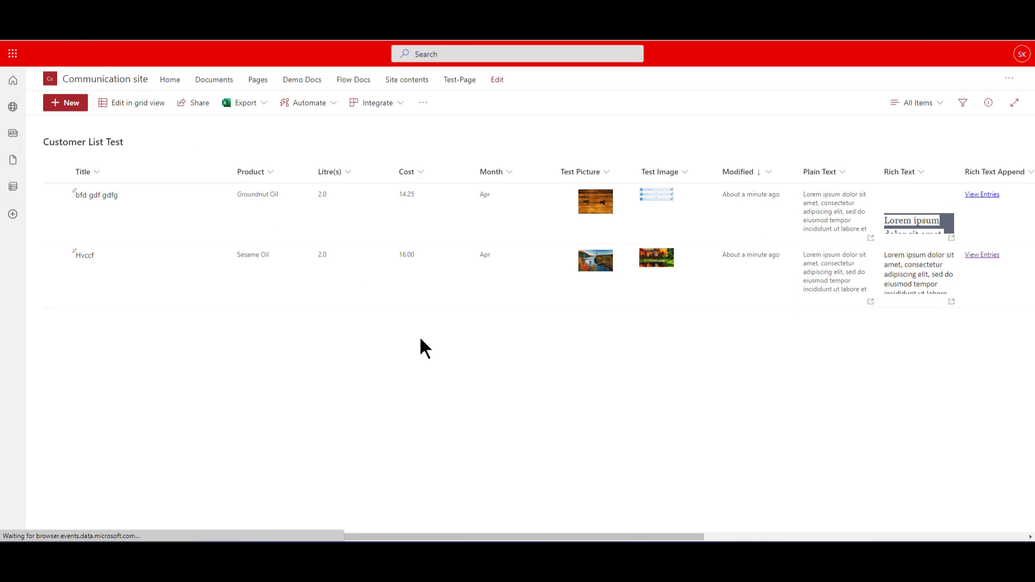
left_click_drag(636, 539, 827, 539)
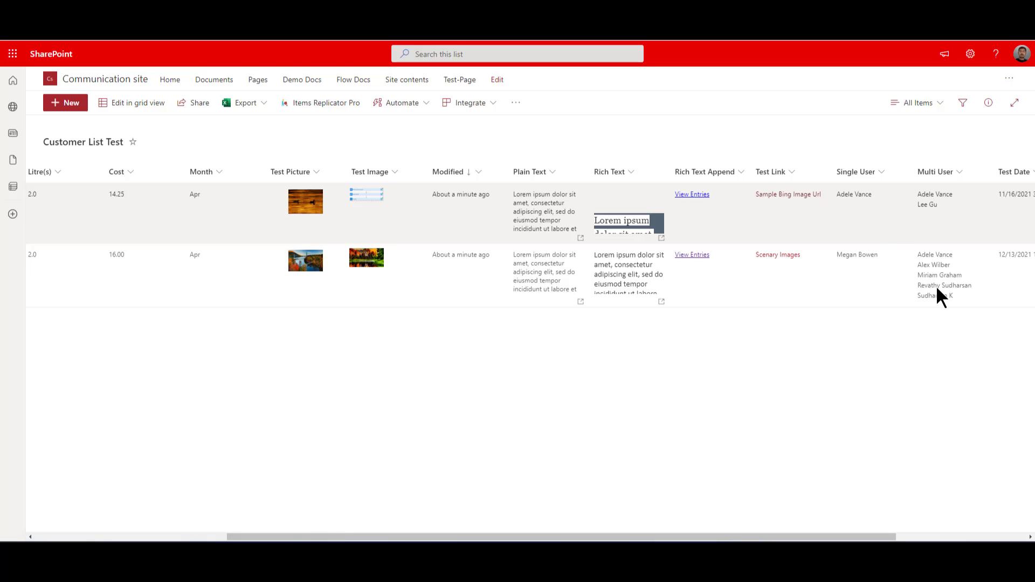
mouse_move(937, 287)
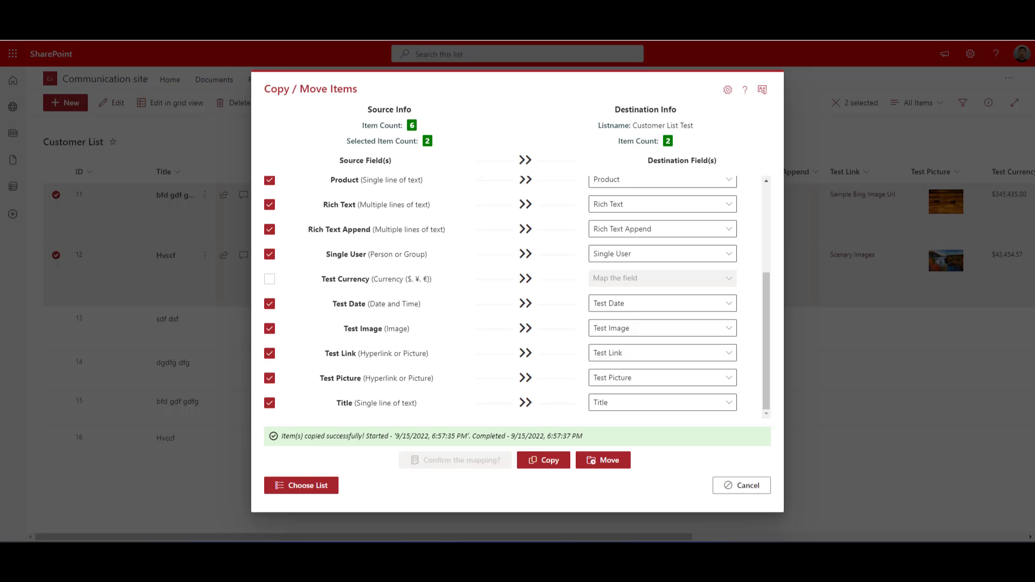
- Close the Copy / Move Items dialog and view the Customer List's image, user and date columns for comparison
left_click(744, 486)
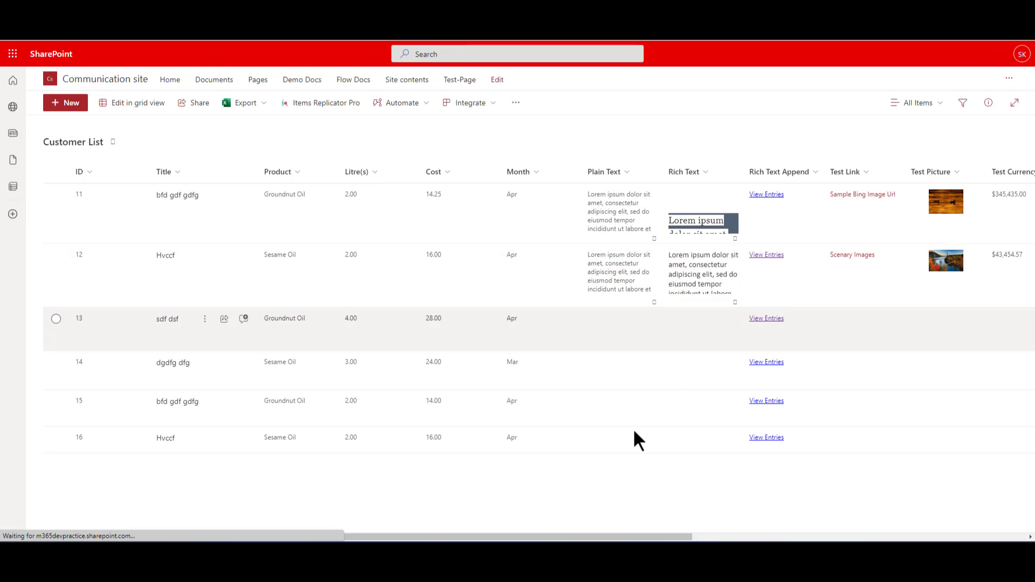
left_click_drag(566, 537, 854, 537)
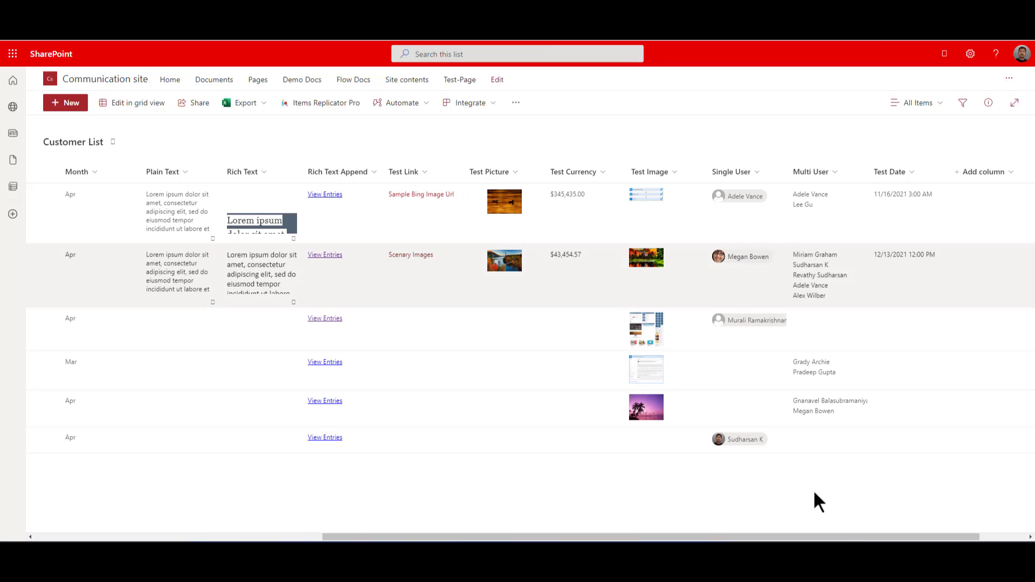
- Preview the first item's Test Picture in both Customer List and Customer List Test, and its Test Image in Customer List Test
left_click(505, 212)
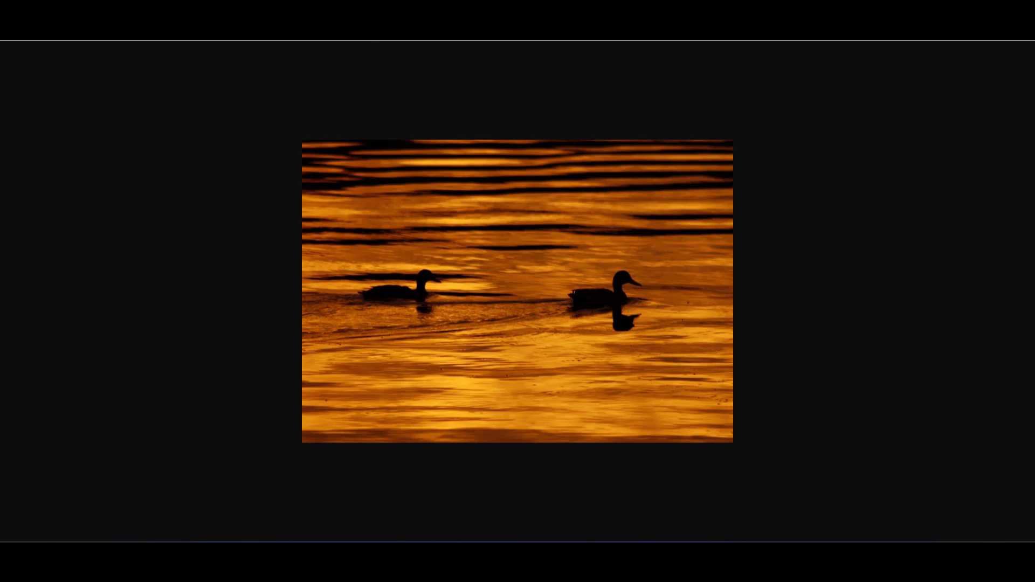
key("Escape")
left_click(307, 204)
key("Escape")
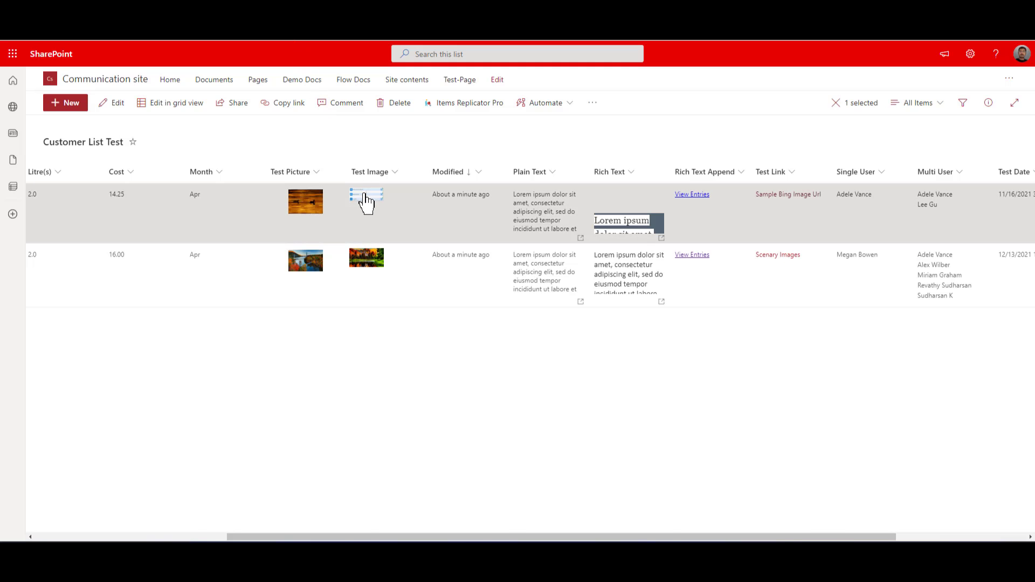
left_click(363, 195)
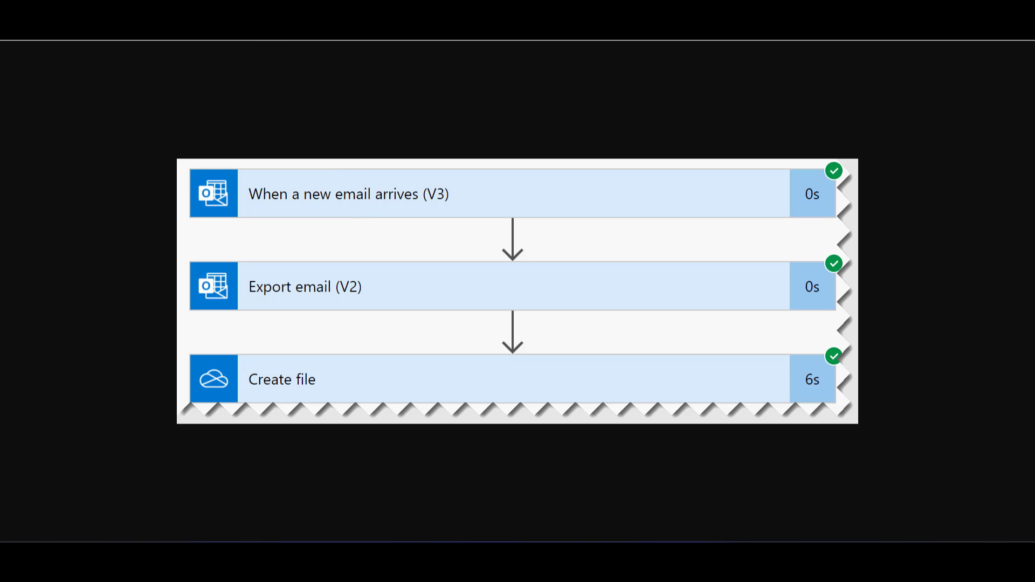
key("Escape")
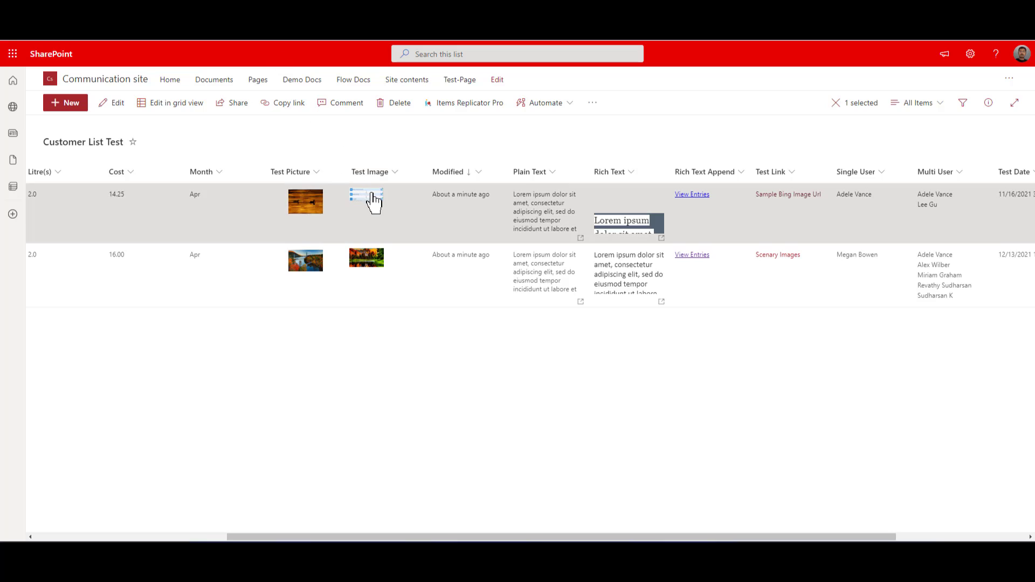
left_click(368, 193)
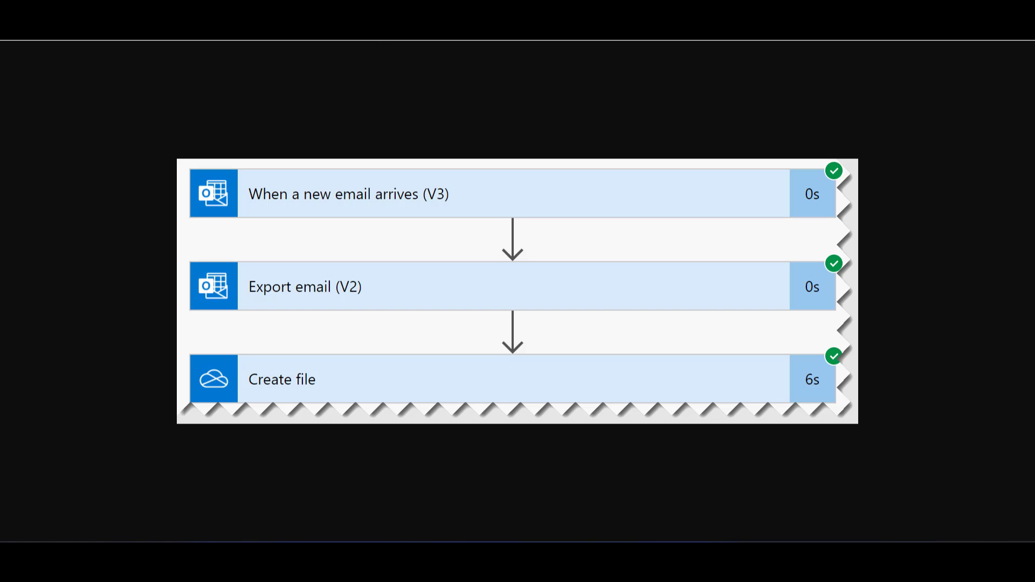
key("Escape")
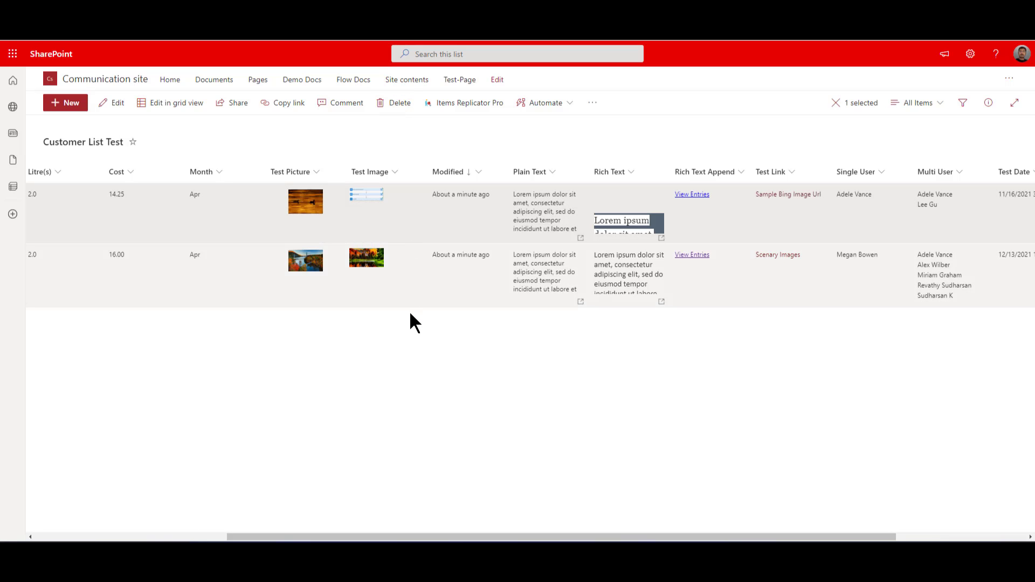